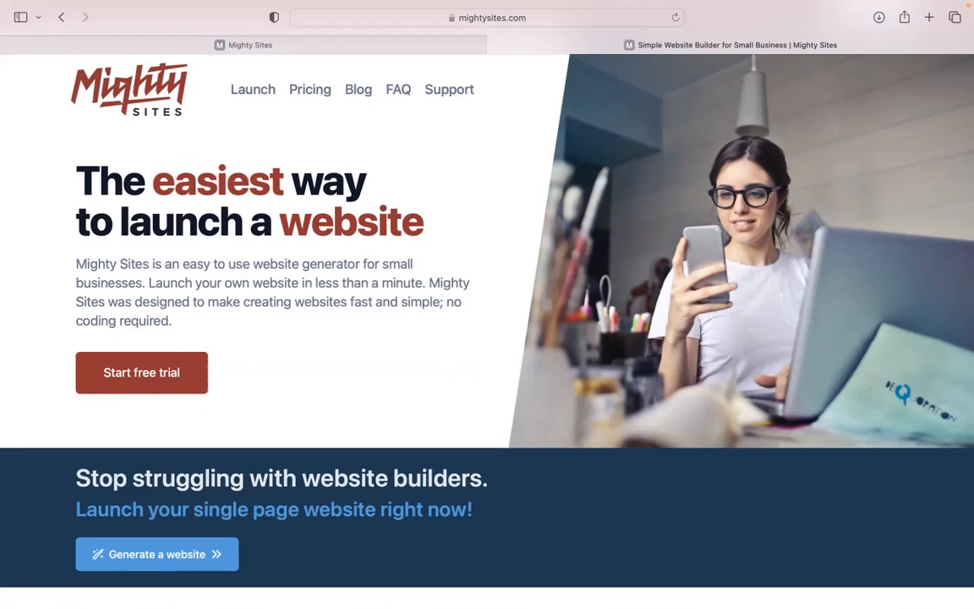
Switch to the Mighty Sites app and look over the market list.
{"action": "scroll", "coordinate": [488, 305], "scroll_direction": "down", "scroll_amount": 1}
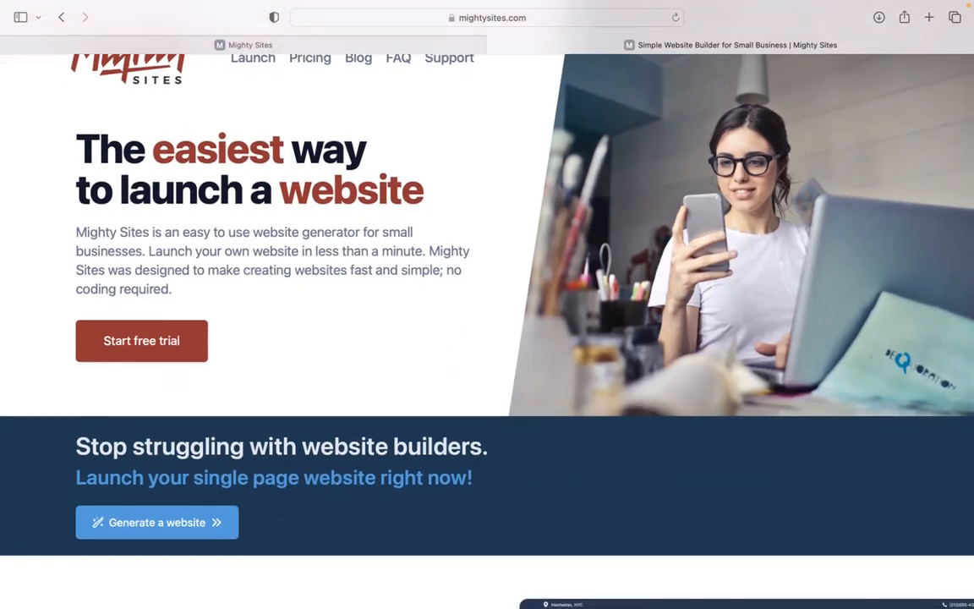
{"action": "scroll", "coordinate": [487, 304], "scroll_direction": "down", "scroll_amount": 2}
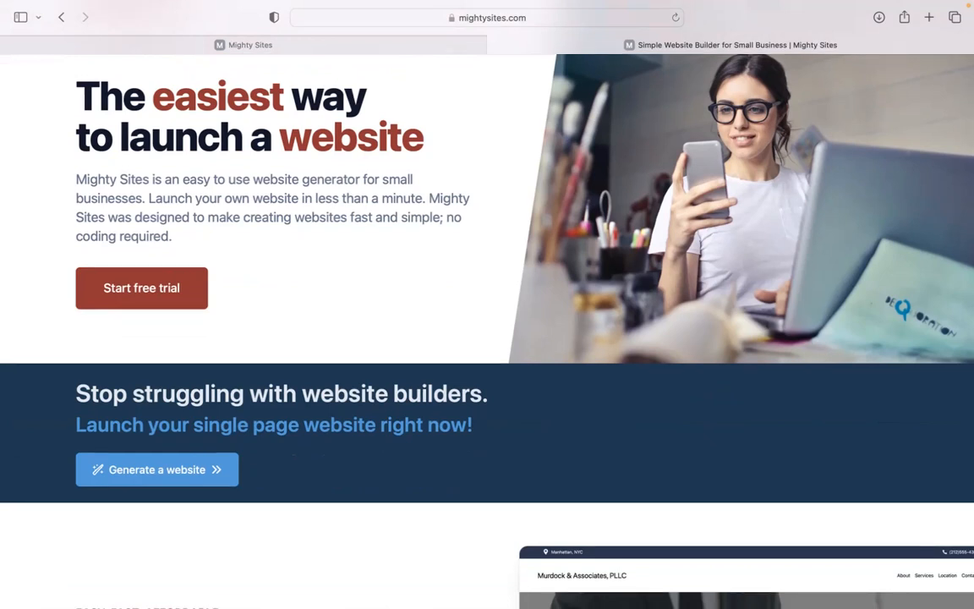
{"action": "scroll", "coordinate": [487, 305], "scroll_direction": "down", "scroll_amount": 6}
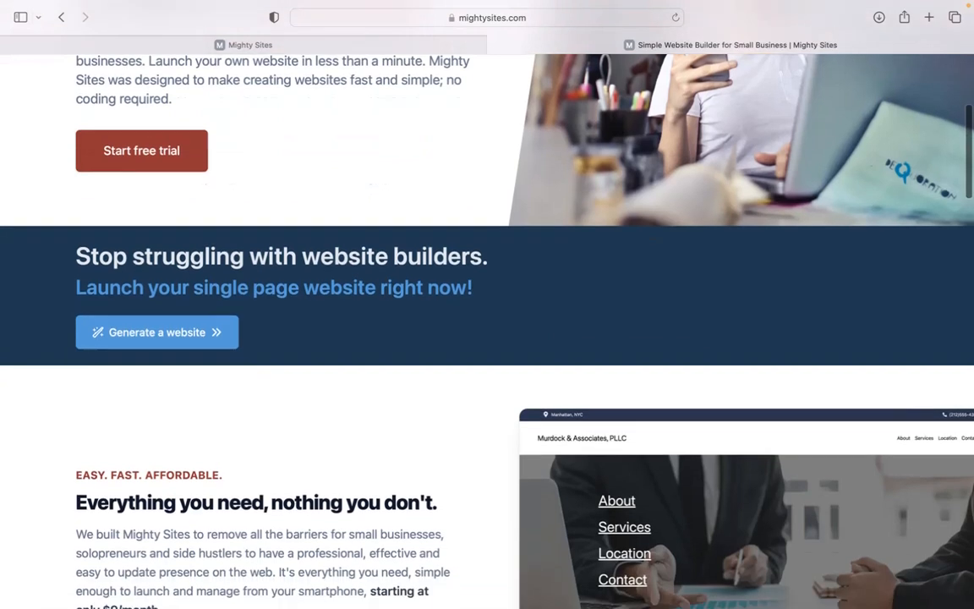
{"action": "scroll", "coordinate": [487, 305], "scroll_direction": "down", "scroll_amount": 3}
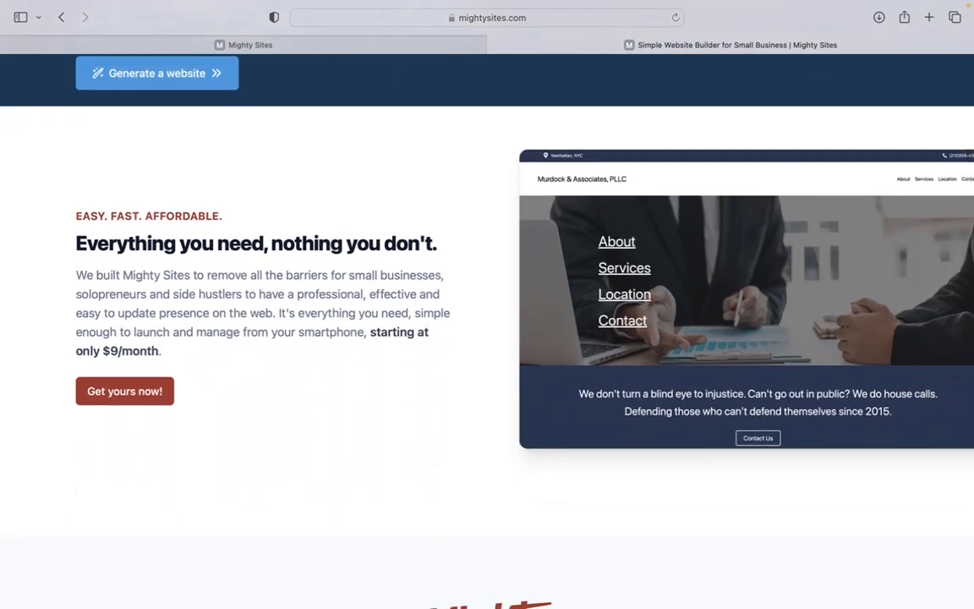
{"action": "scroll", "coordinate": [487, 304], "scroll_direction": "down", "scroll_amount": 2}
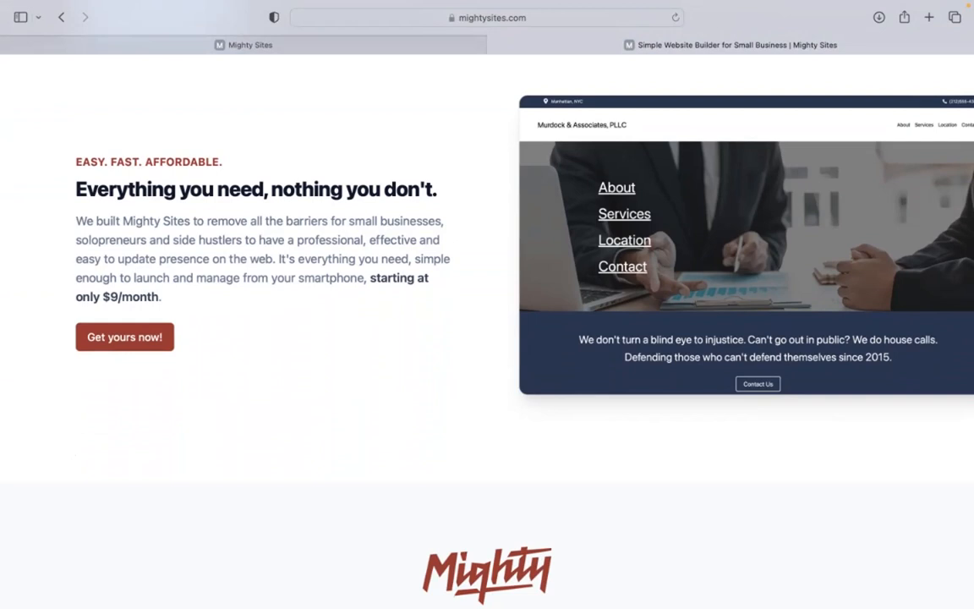
{"action": "scroll", "coordinate": [488, 304], "scroll_direction": "down", "scroll_amount": 6}
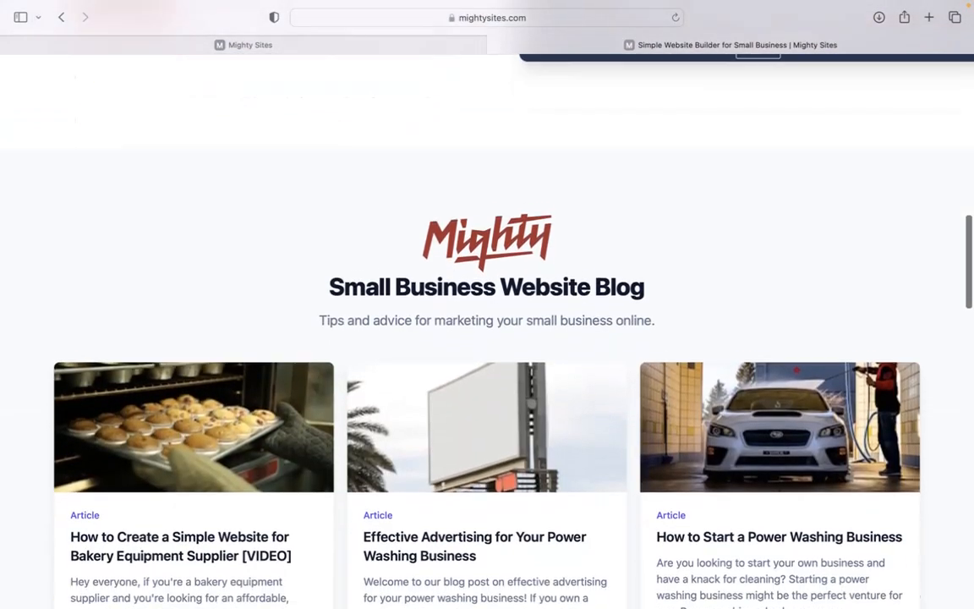
{"action": "scroll", "coordinate": [488, 305], "scroll_direction": "down", "scroll_amount": 5}
{"action": "scroll", "coordinate": [487, 305], "scroll_direction": "down", "scroll_amount": 5}
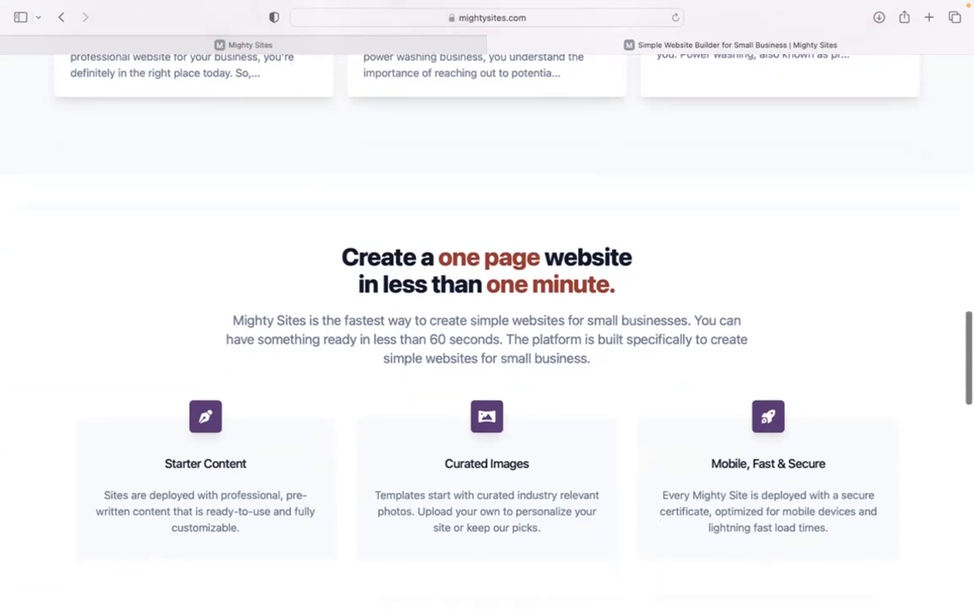
{"action": "scroll", "coordinate": [487, 304], "scroll_direction": "down", "scroll_amount": 4}
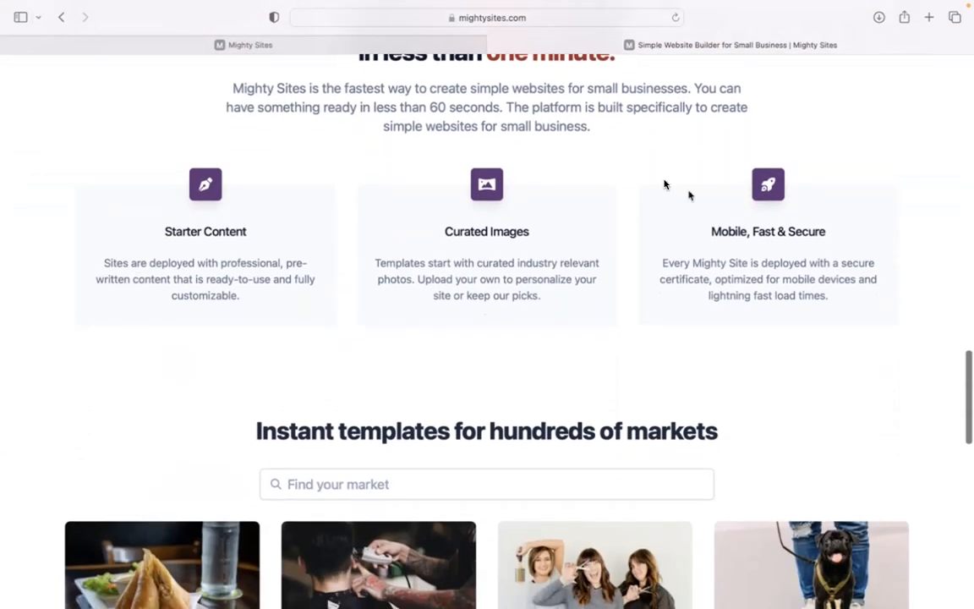
{"action": "left_click", "coordinate": [401, 48]}
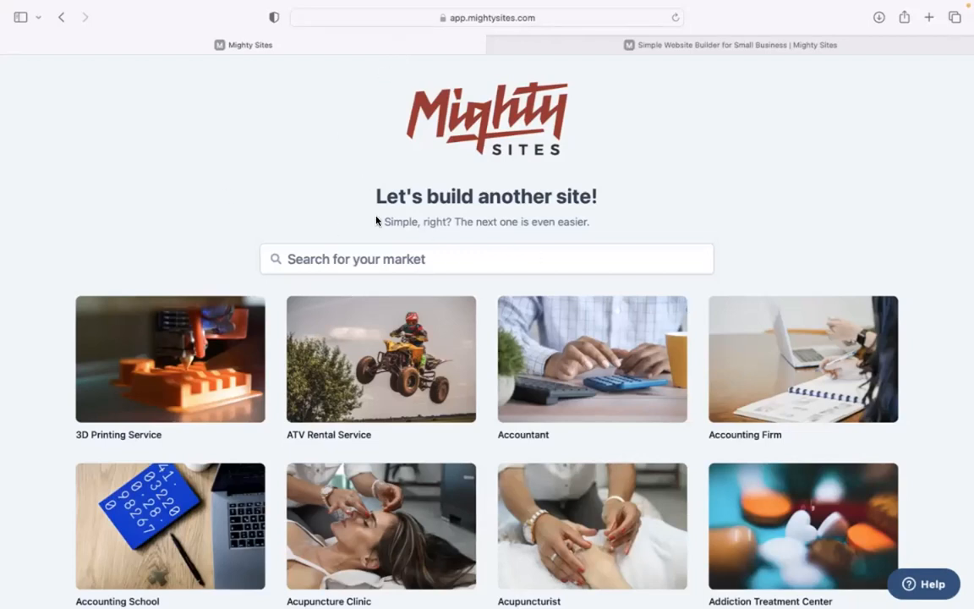
{"action": "scroll", "coordinate": [255, 152], "scroll_direction": "down", "scroll_amount": 5}
{"action": "scroll", "coordinate": [438, 330], "scroll_direction": "down", "scroll_amount": 8}
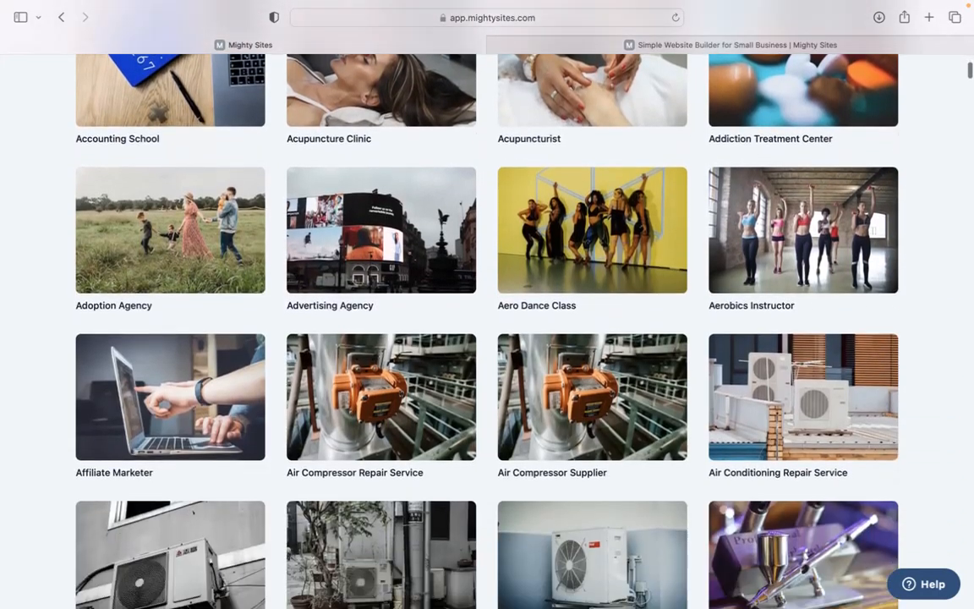
{"action": "scroll", "coordinate": [438, 330], "scroll_direction": "down", "scroll_amount": 7}
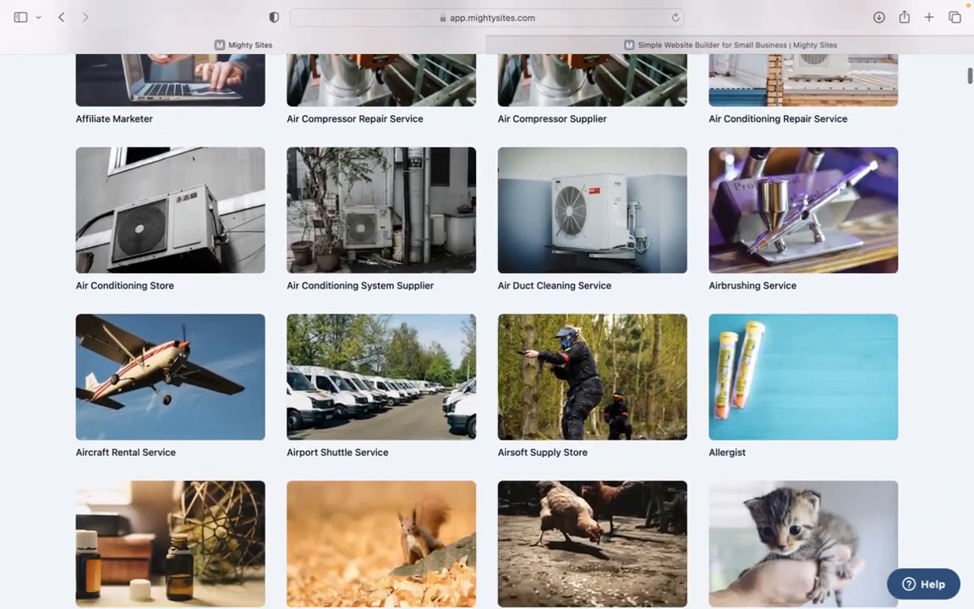
{"action": "scroll", "coordinate": [261, 170], "scroll_direction": "up", "scroll_amount": 20}
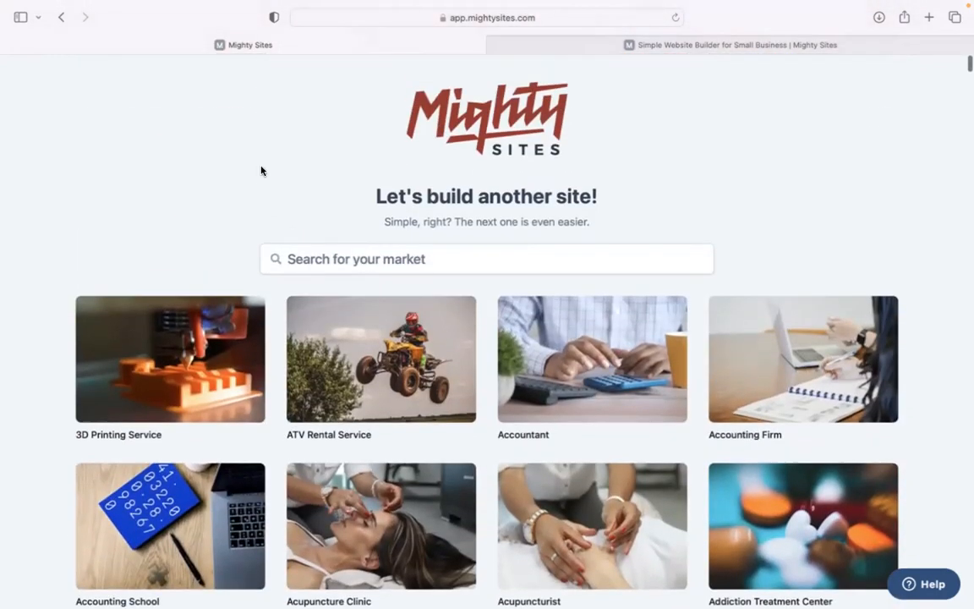
Filter the site templates by the market search 'antique'.
{"action": "left_click", "coordinate": [426, 255]}
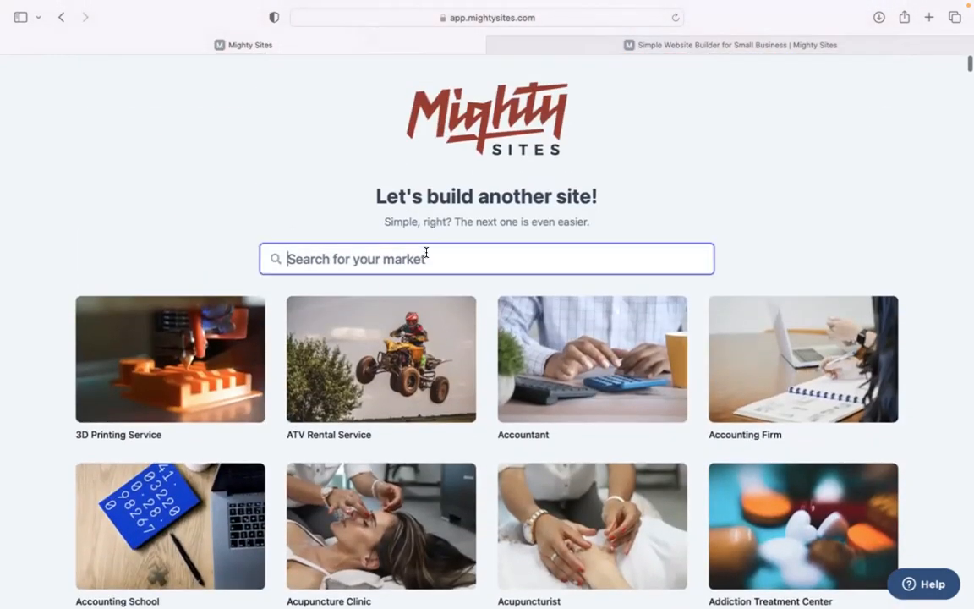
{"action": "type", "text": "antique re"}
{"action": "key", "text": "BackSpace"}
{"action": "key", "text": "BackSpace"}
{"action": "key", "text": "BackSpace"}
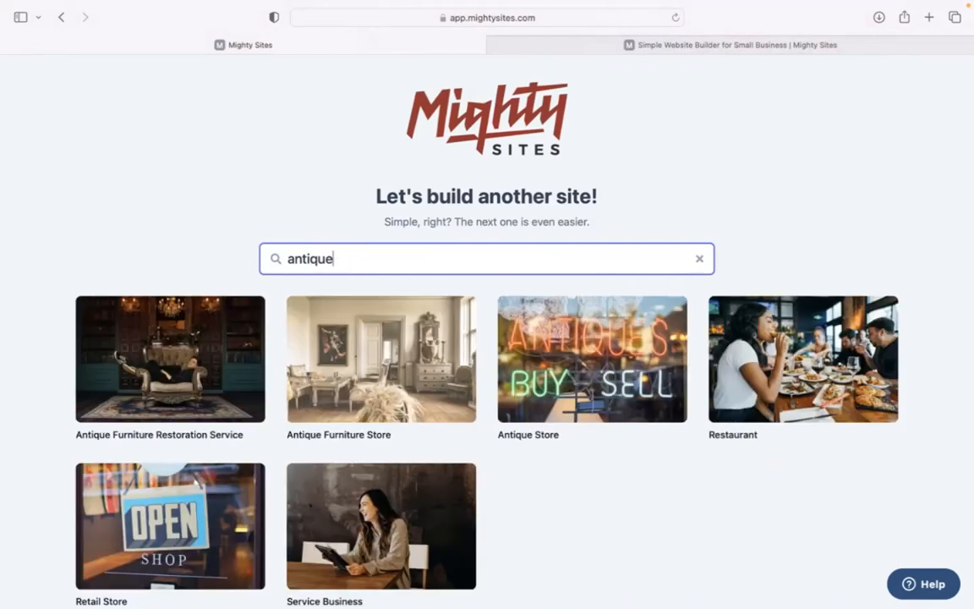
{"action": "left_click", "coordinate": [169, 128]}
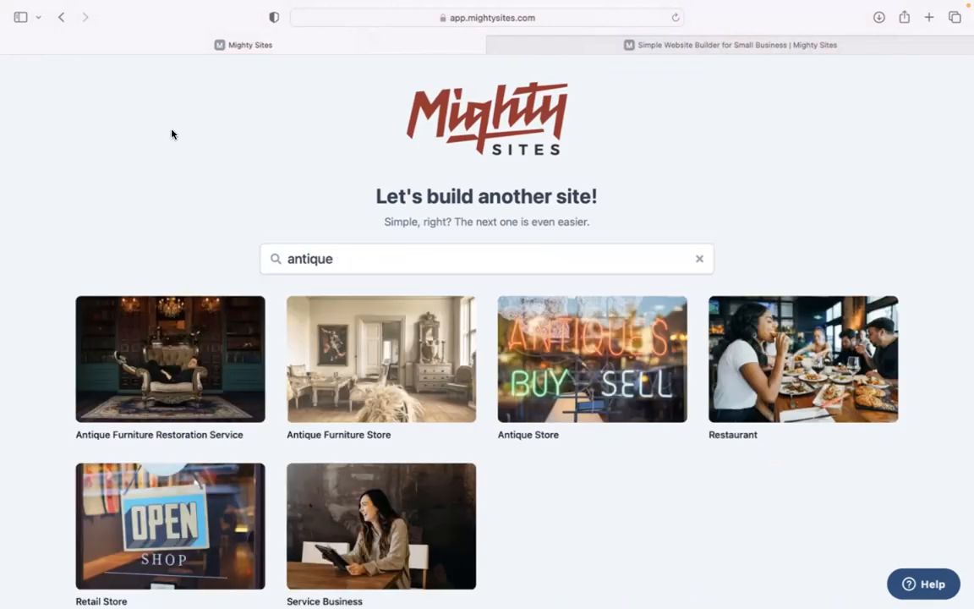
Create a Retro Revival site in Denver, Colorado as a Service business from the Antique Furniture Restoration template.
{"action": "left_click", "coordinate": [153, 386]}
{"action": "type", "text": "Retro Revival"}
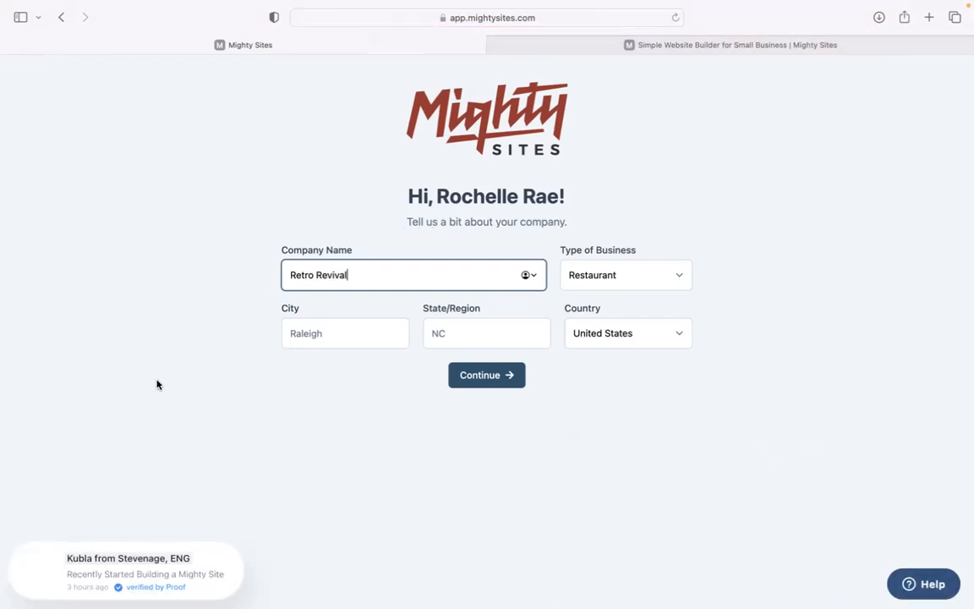
{"action": "left_click", "coordinate": [361, 327]}
{"action": "type", "text": "Denver"}
{"action": "left_click", "coordinate": [474, 333]}
{"action": "type", "text": "Colorado"}
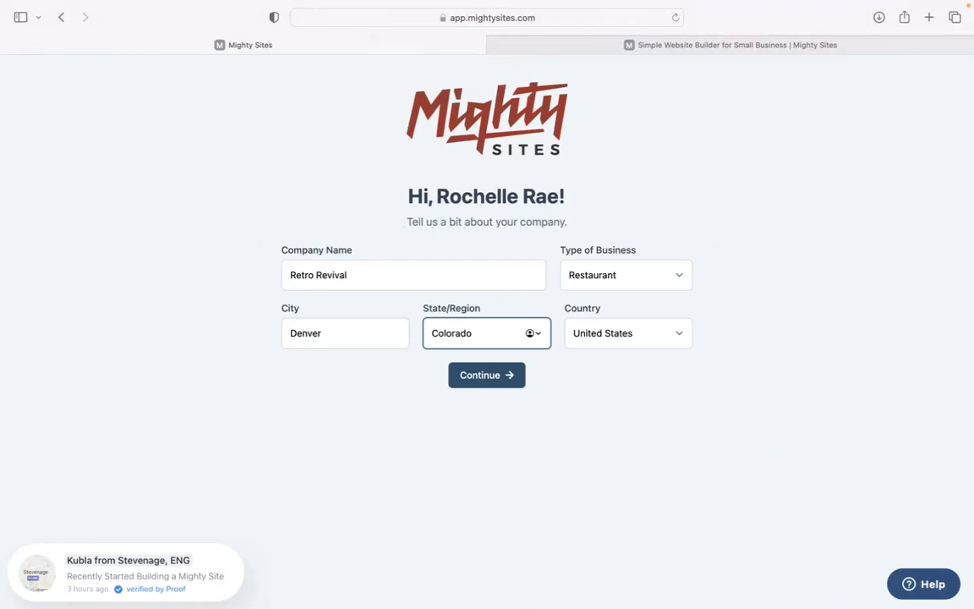
{"action": "left_click", "coordinate": [629, 271]}
{"action": "left_click", "coordinate": [628, 298]}
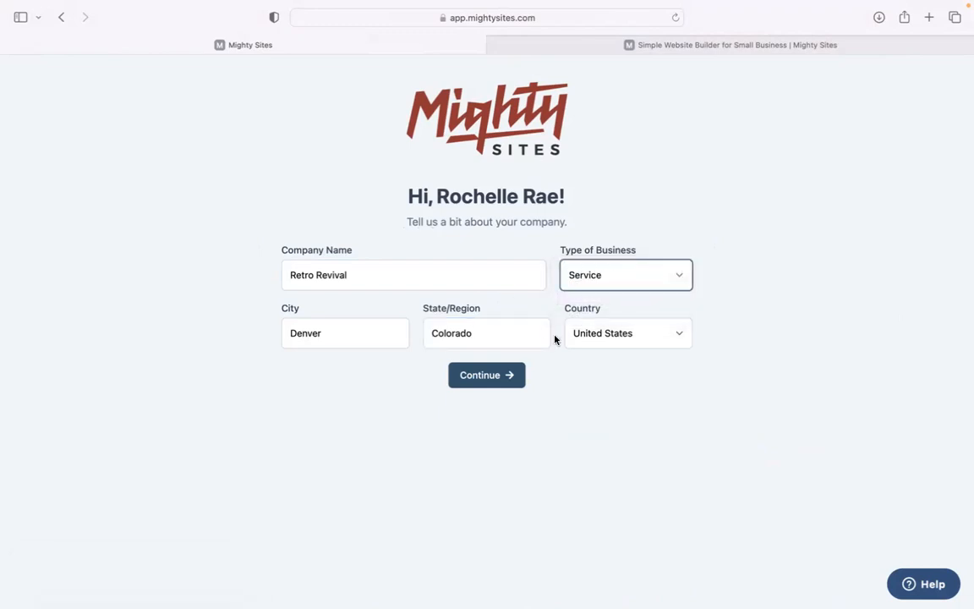
{"action": "left_click", "coordinate": [516, 377]}
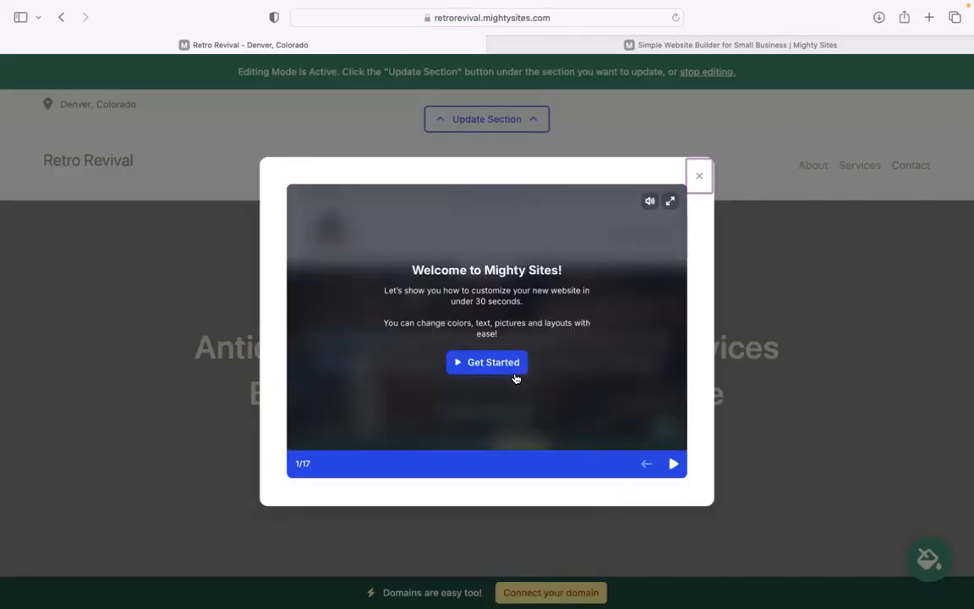
Skip through the Welcome to Mighty Sites slides and close the tour.
{"action": "left_click", "coordinate": [674, 463]}
{"action": "left_click", "coordinate": [674, 463]}
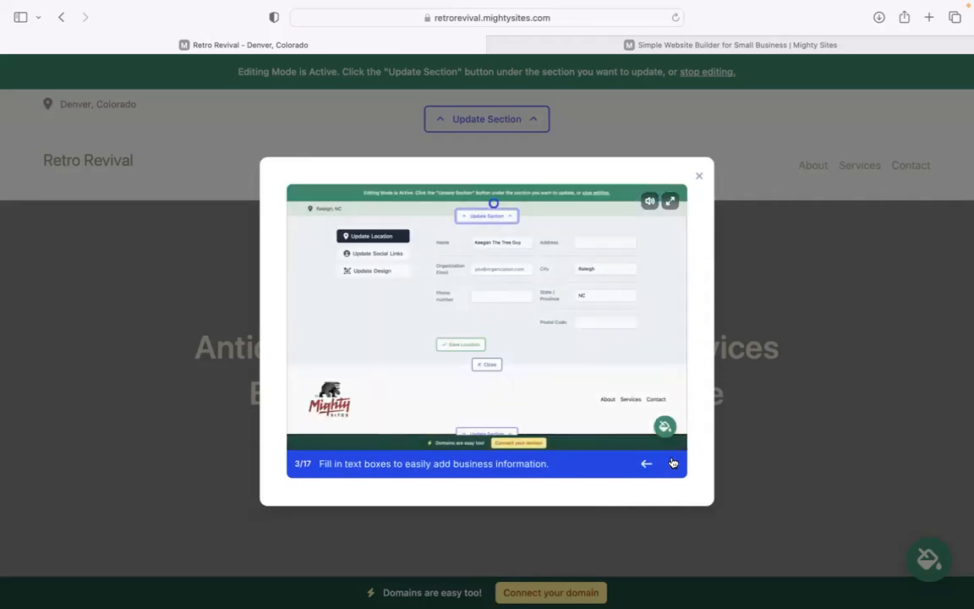
{"action": "left_click", "coordinate": [674, 463]}
{"action": "left_click", "coordinate": [674, 463]}
{"action": "left_click", "coordinate": [675, 464]}
{"action": "left_click", "coordinate": [674, 463]}
{"action": "left_click", "coordinate": [675, 464]}
{"action": "left_click", "coordinate": [674, 463]}
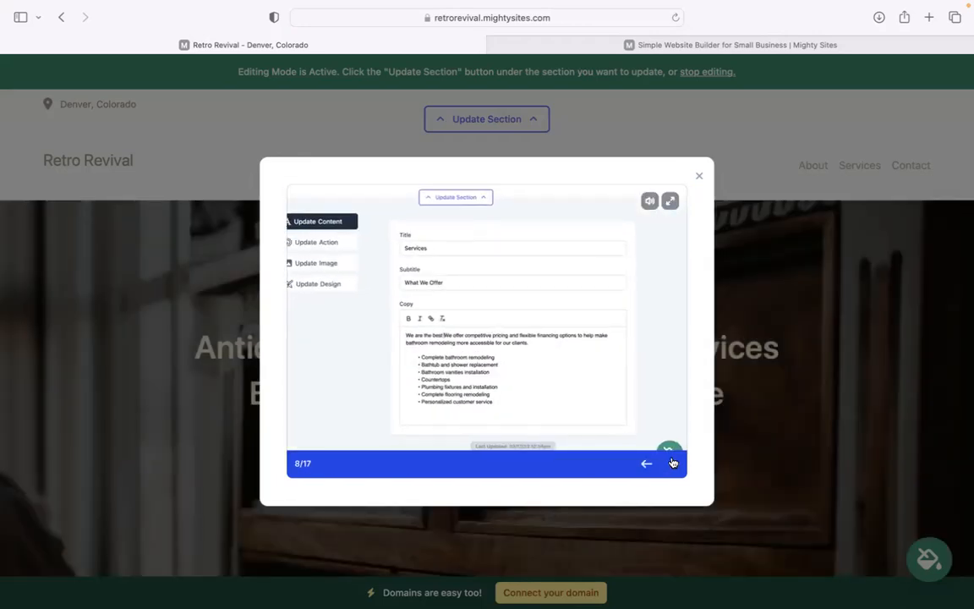
{"action": "left_click", "coordinate": [674, 463]}
{"action": "left_click", "coordinate": [697, 177]}
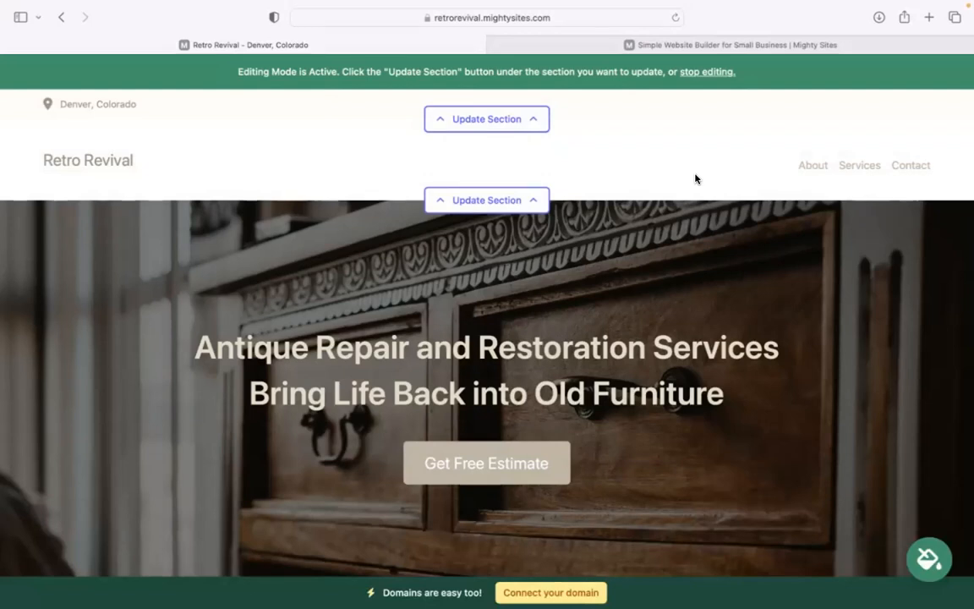
Scroll down through the hero, About Us, Services and contact sections.
{"action": "scroll", "coordinate": [697, 178], "scroll_direction": "down", "scroll_amount": 3}
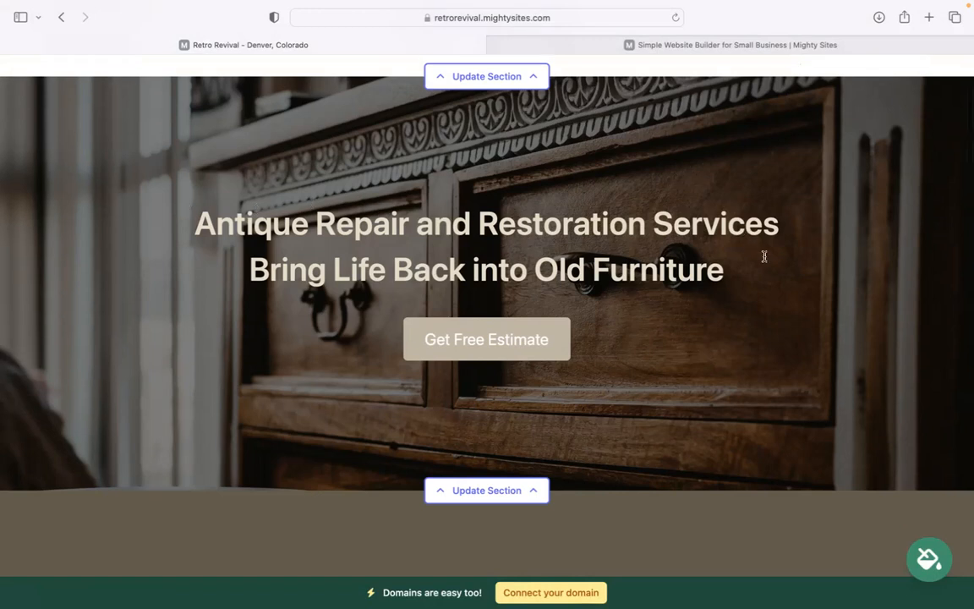
{"action": "left_click_drag", "start_coordinate": [765, 256], "coordinate": [489, 77]}
{"action": "left_click", "coordinate": [257, 352]}
{"action": "scroll", "coordinate": [257, 352], "scroll_direction": "down", "scroll_amount": 6}
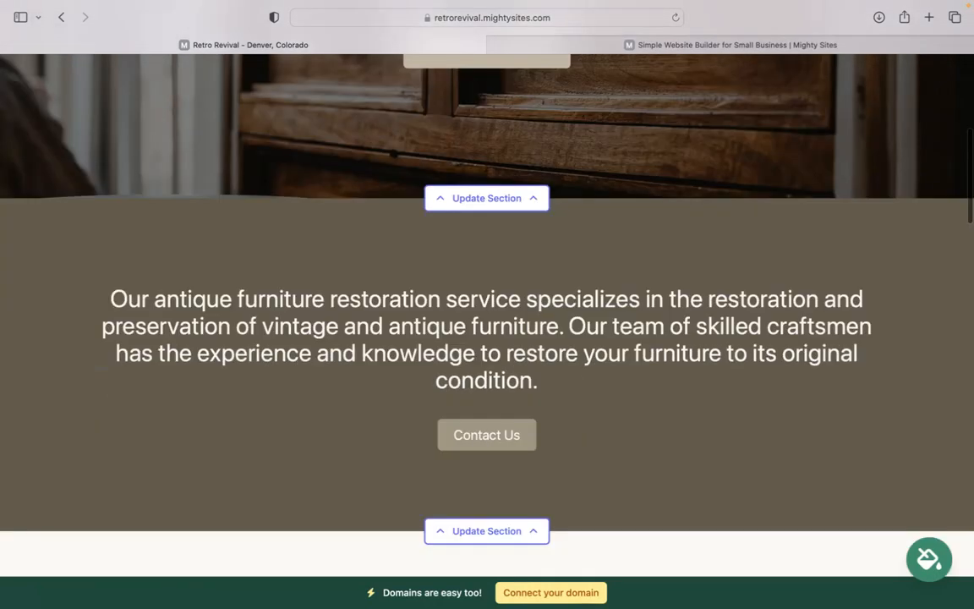
{"action": "scroll", "coordinate": [678, 505], "scroll_direction": "down", "scroll_amount": 9}
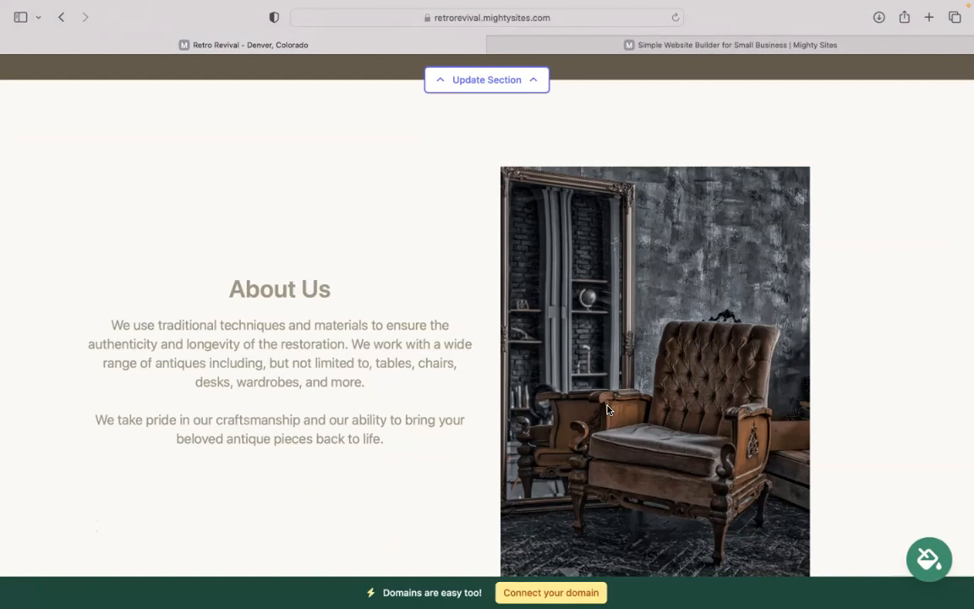
{"action": "scroll", "coordinate": [608, 411], "scroll_direction": "down", "scroll_amount": 11}
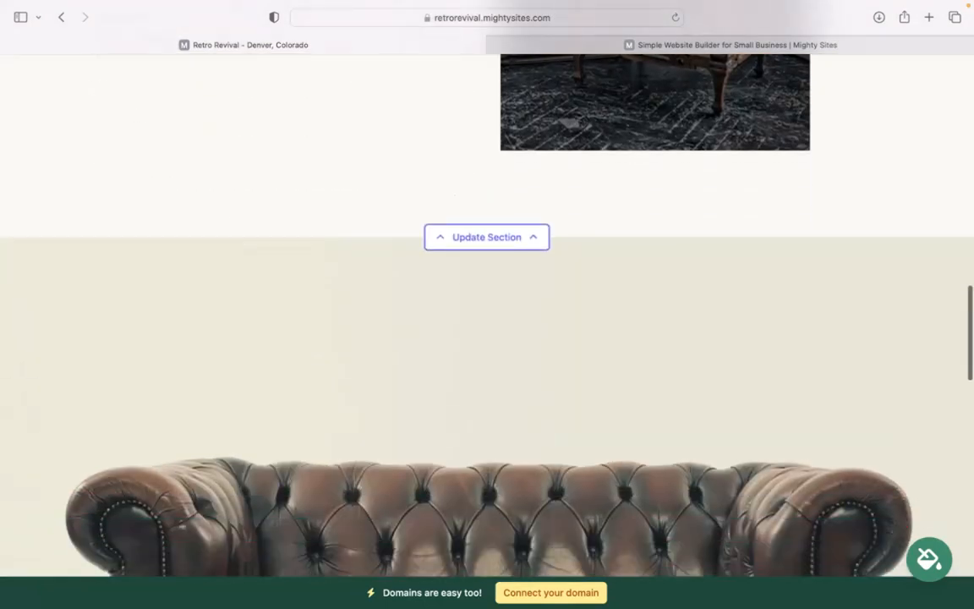
{"action": "scroll", "coordinate": [487, 322], "scroll_direction": "down", "scroll_amount": 1}
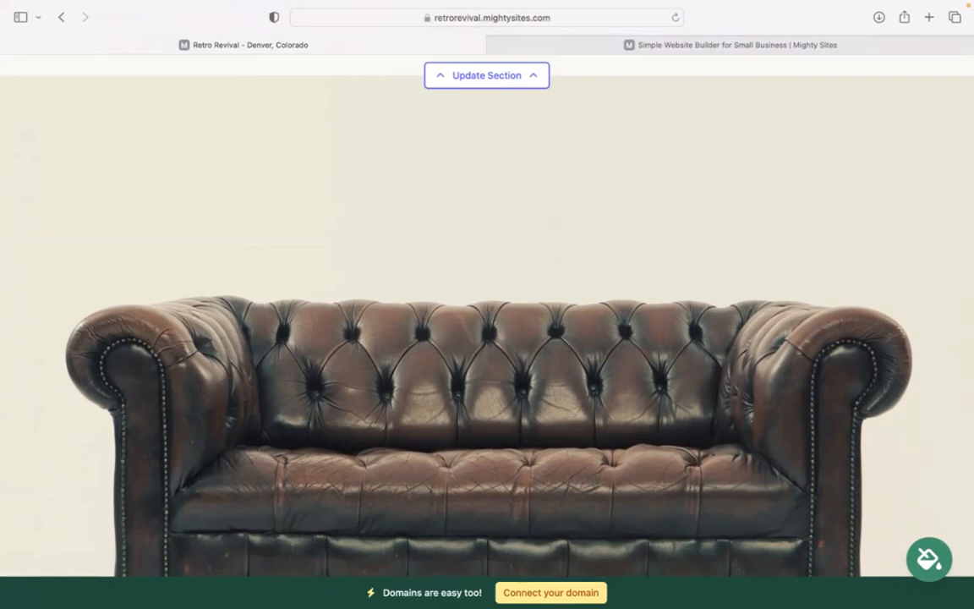
{"action": "scroll", "coordinate": [487, 322], "scroll_direction": "down", "scroll_amount": 3}
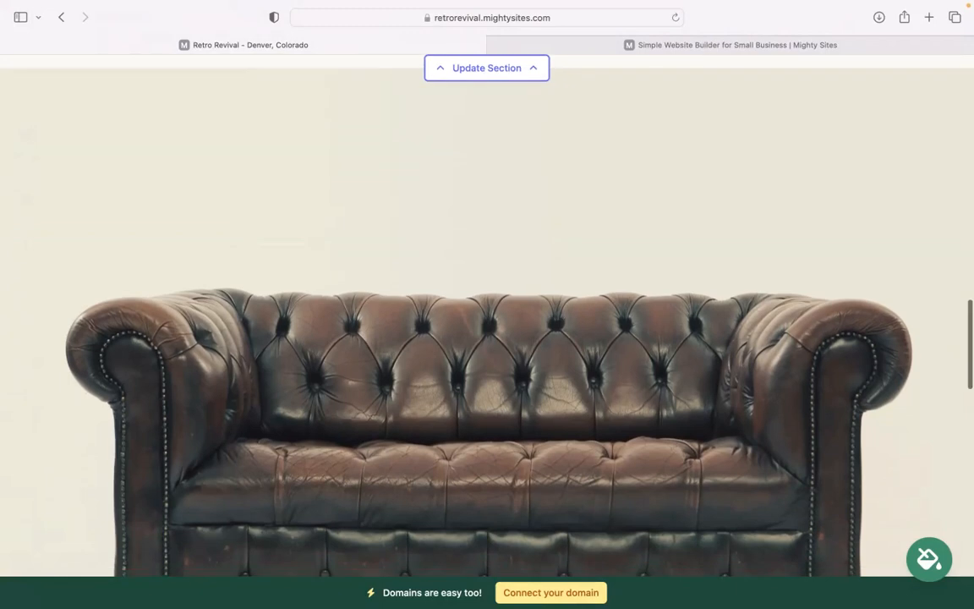
{"action": "scroll", "coordinate": [722, 399], "scroll_direction": "down", "scroll_amount": 6}
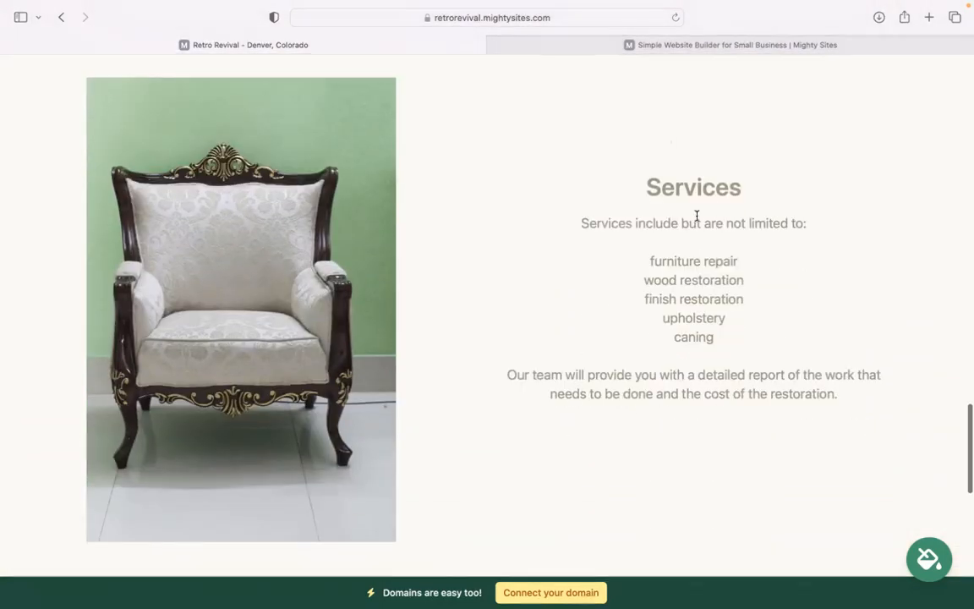
{"action": "left_click_drag", "start_coordinate": [659, 180], "coordinate": [760, 367]}
{"action": "left_click", "coordinate": [726, 487]}
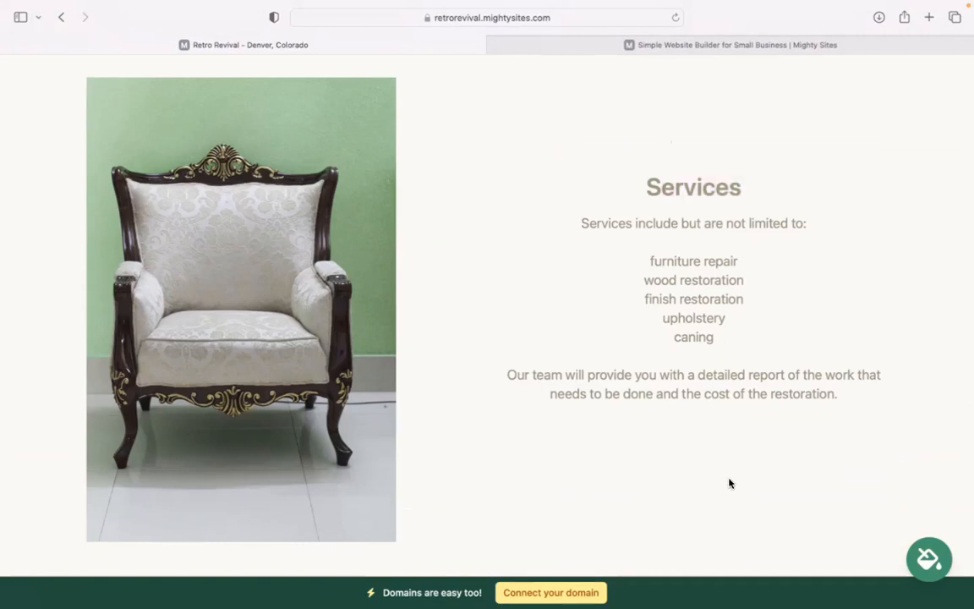
Scroll back up to the top of the site in Editing Mode.
{"action": "scroll", "coordinate": [730, 483], "scroll_direction": "down", "scroll_amount": 10}
{"action": "scroll", "coordinate": [487, 305], "scroll_direction": "up", "scroll_amount": 10}
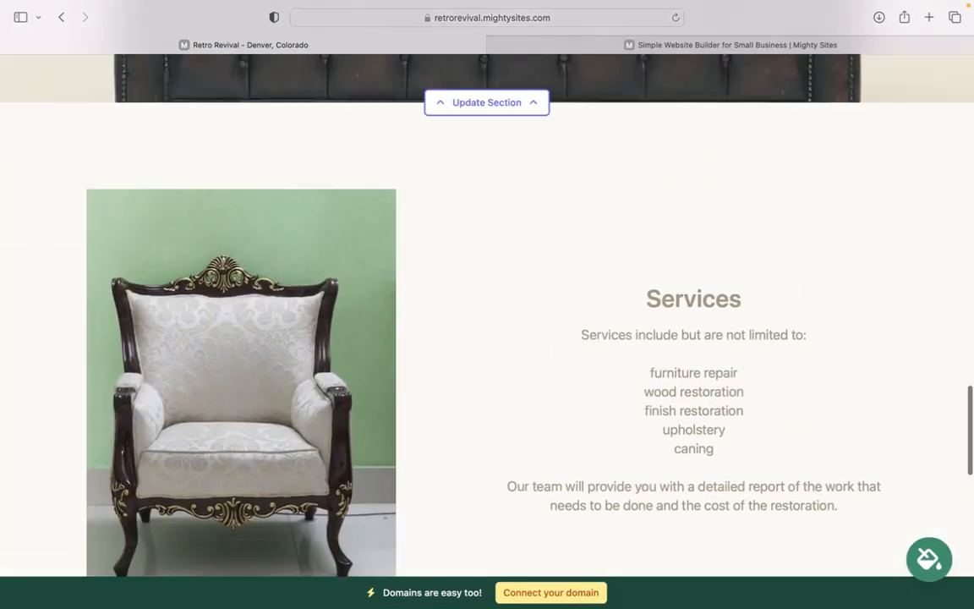
{"action": "scroll", "coordinate": [487, 305], "scroll_direction": "up", "scroll_amount": 6}
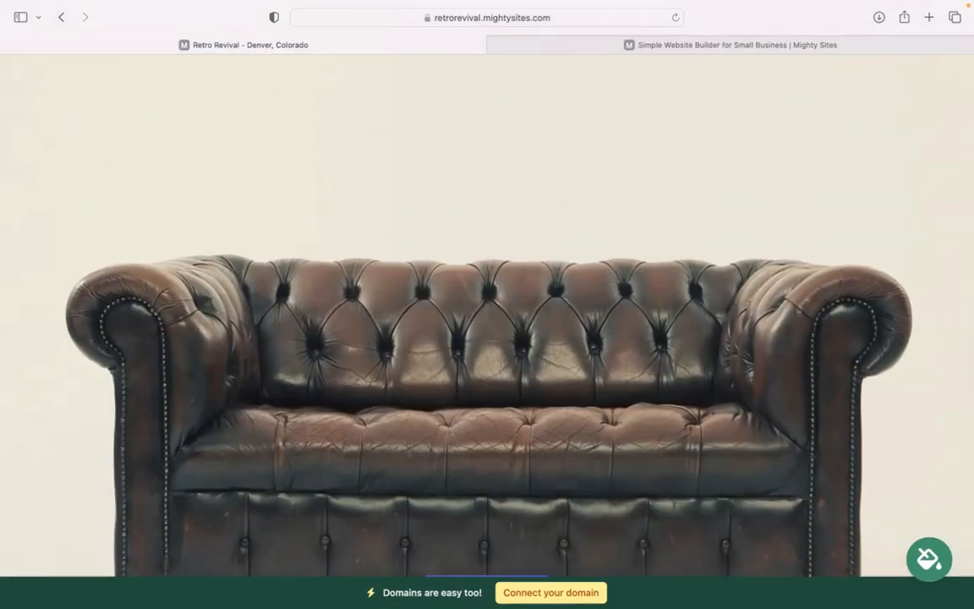
{"action": "scroll", "coordinate": [487, 305], "scroll_direction": "up", "scroll_amount": 8}
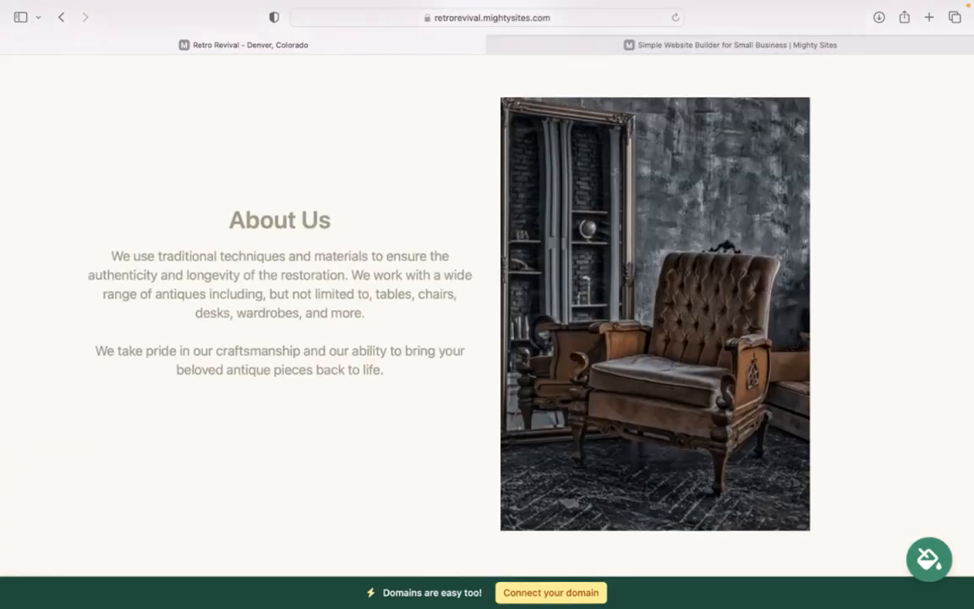
{"action": "scroll", "coordinate": [727, 480], "scroll_direction": "up", "scroll_amount": 10}
{"action": "scroll", "coordinate": [728, 480], "scroll_direction": "up", "scroll_amount": 5}
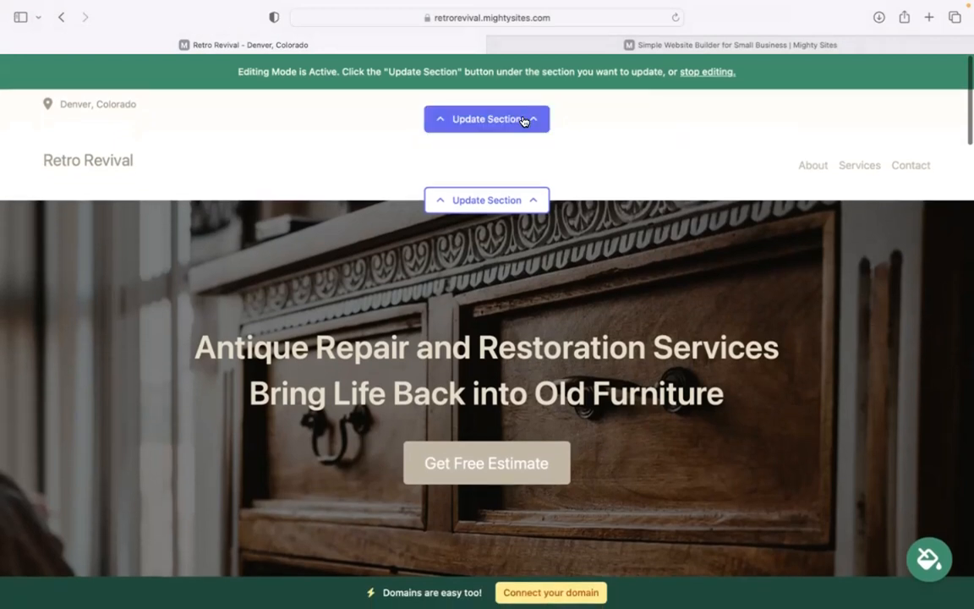
Enter the business email in the location editor and set it to show on the site.
{"action": "left_click", "coordinate": [522, 120]}
{"action": "left_click", "coordinate": [516, 226]}
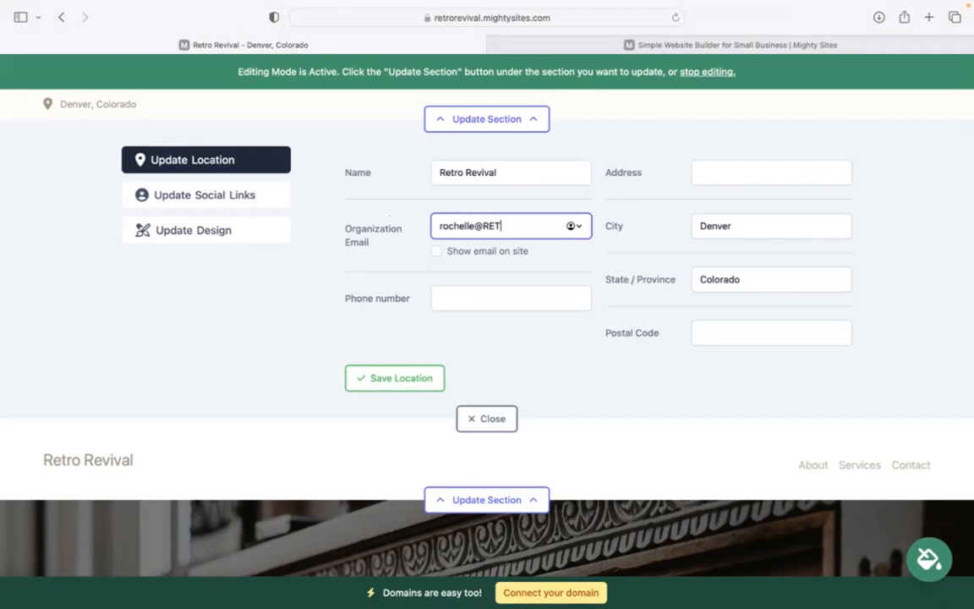
{"action": "left_click", "coordinate": [458, 253]}
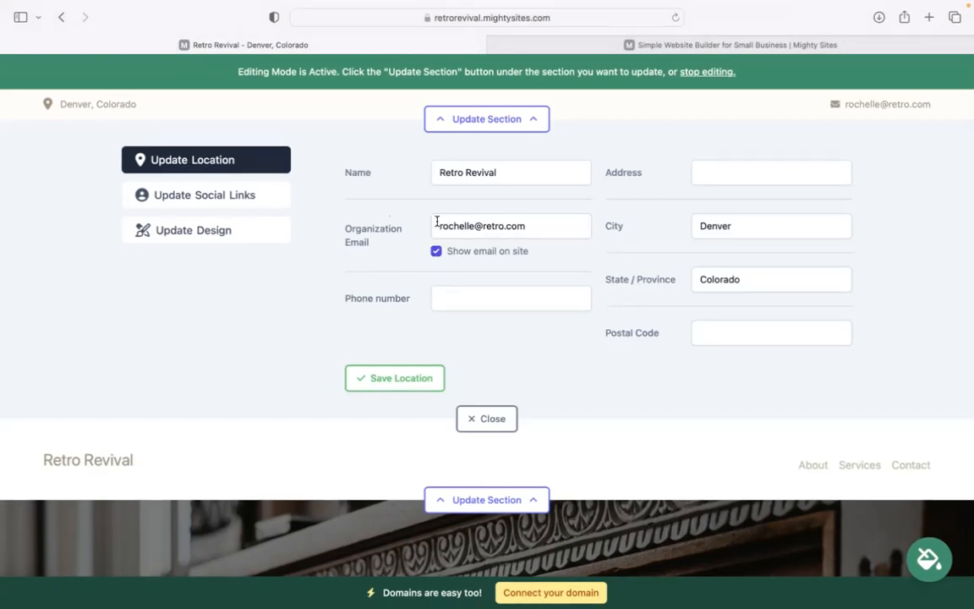
Add the phone number, street address and postal code, then save the location.
{"action": "left_click", "coordinate": [453, 299]}
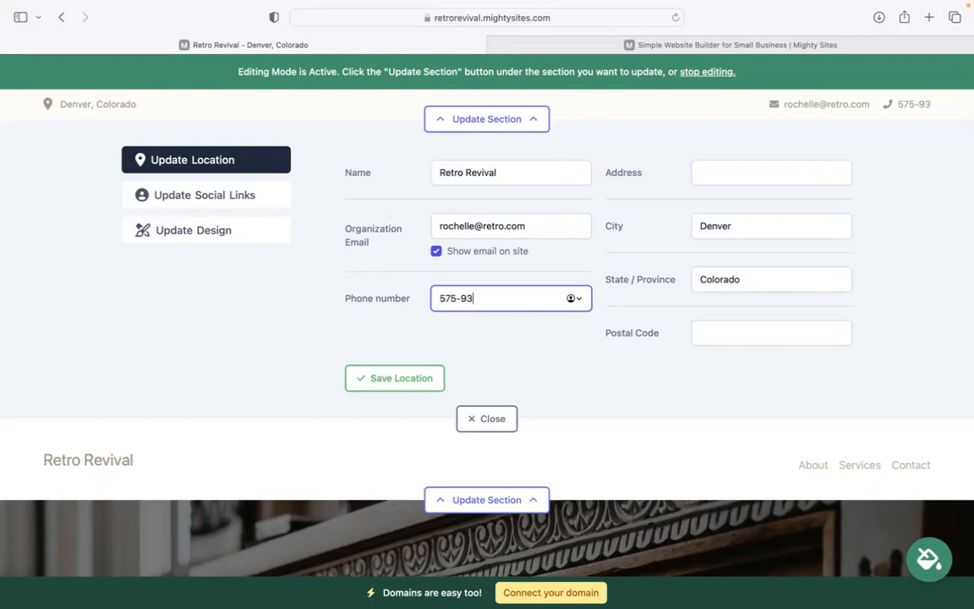
{"action": "left_click", "coordinate": [725, 176]}
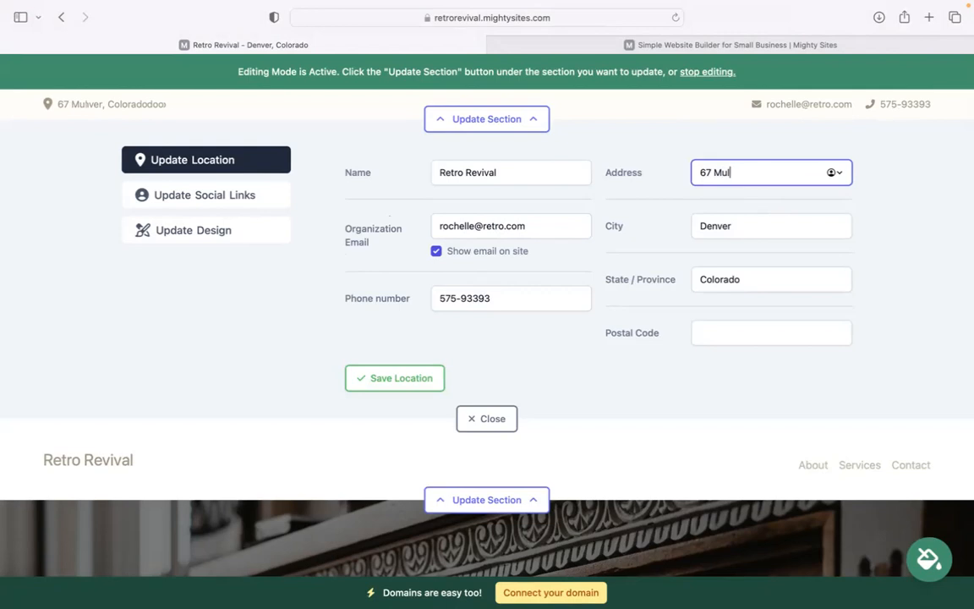
{"action": "left_click", "coordinate": [724, 330]}
{"action": "type", "text": "59383"}
{"action": "left_click", "coordinate": [444, 380]}
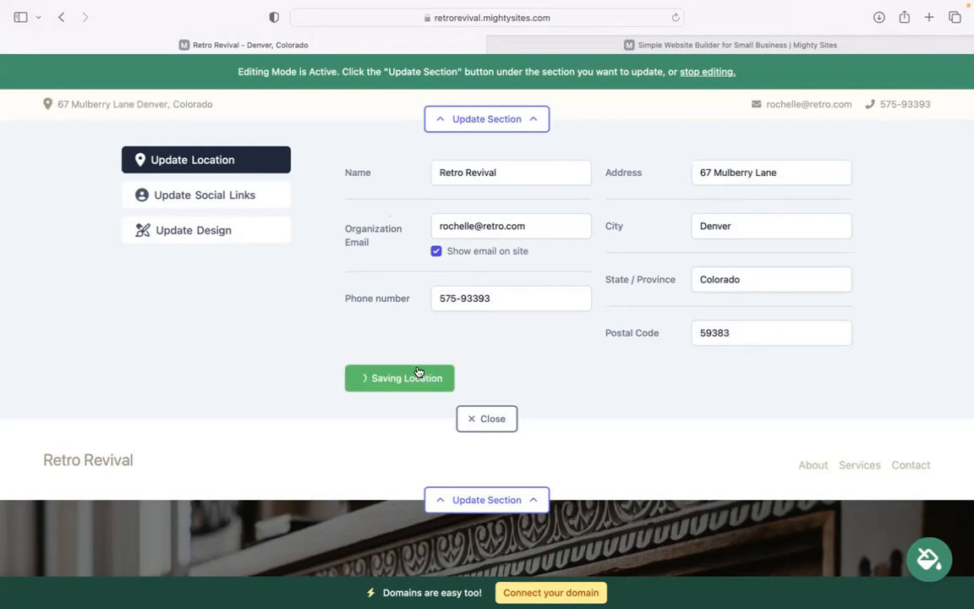
{"action": "left_click", "coordinate": [241, 193]}
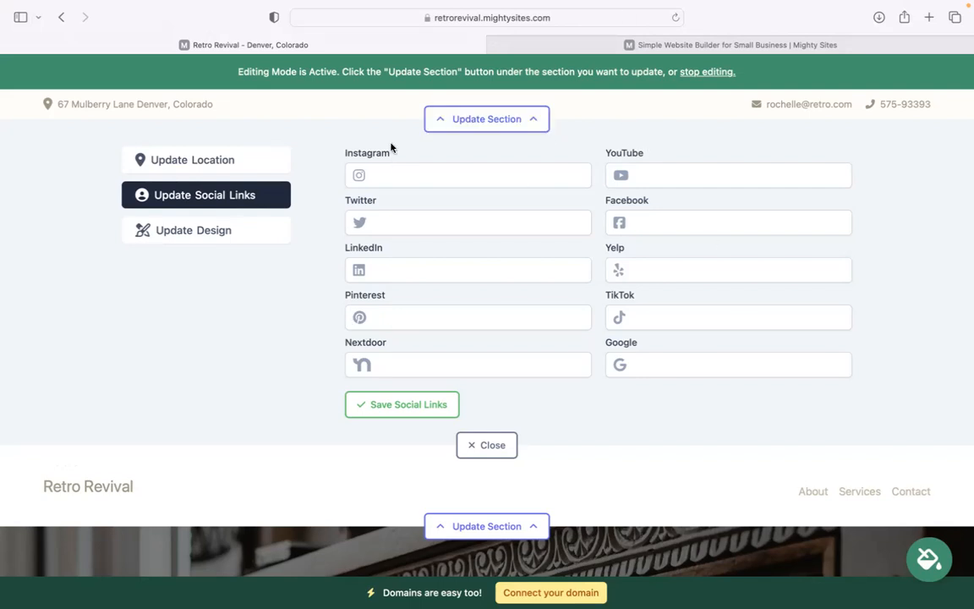
{"action": "left_click", "coordinate": [474, 447]}
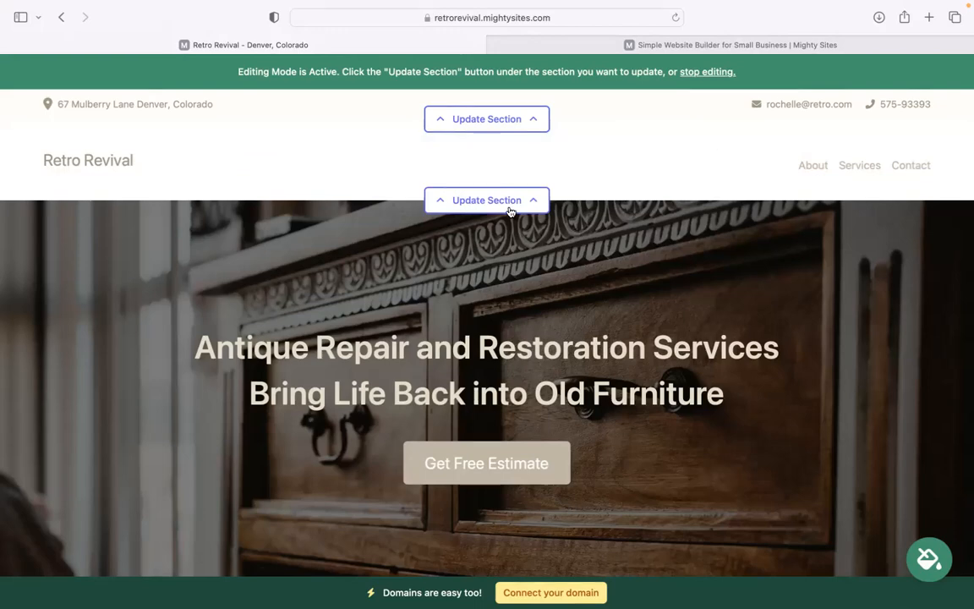
Upload the Mighty Sites logo PNG as the header logo and save it.
{"action": "left_click", "coordinate": [489, 201]}
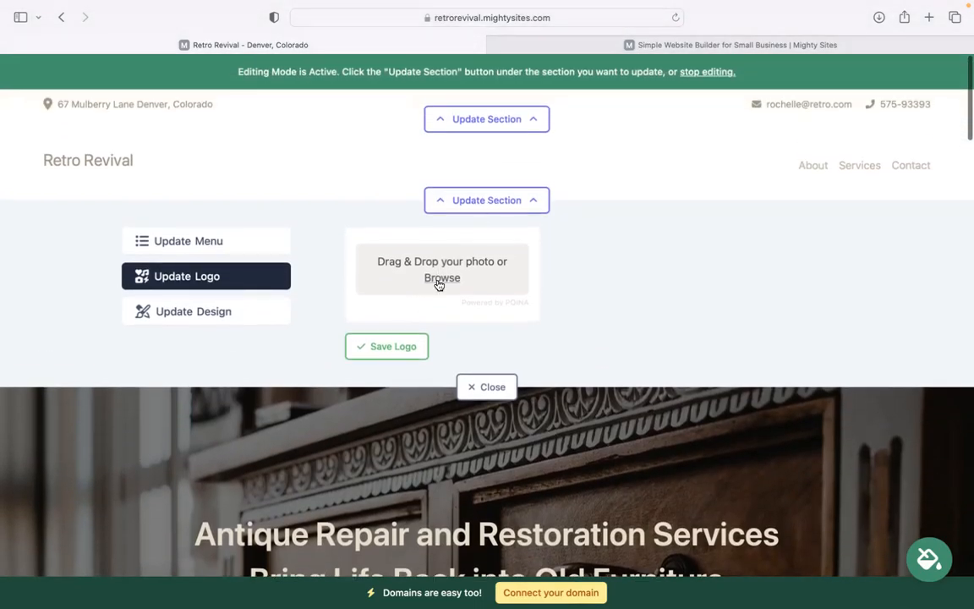
{"action": "left_click", "coordinate": [454, 277]}
{"action": "left_click", "coordinate": [421, 385]}
{"action": "key", "text": "Down"}
{"action": "key", "text": "Return"}
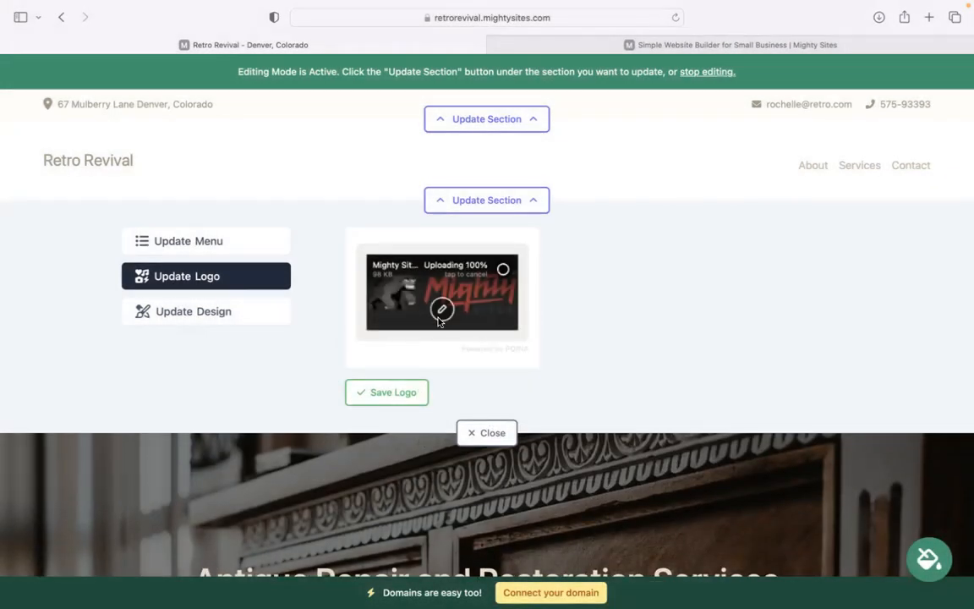
{"action": "left_click", "coordinate": [402, 392]}
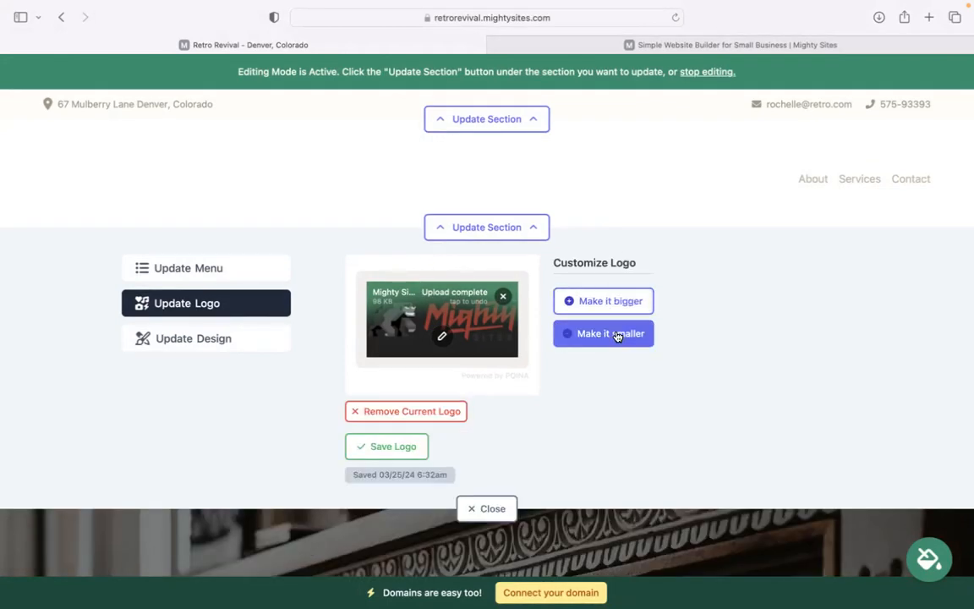
{"action": "left_click", "coordinate": [491, 510]}
{"action": "scroll", "coordinate": [488, 314], "scroll_direction": "down", "scroll_amount": 4}
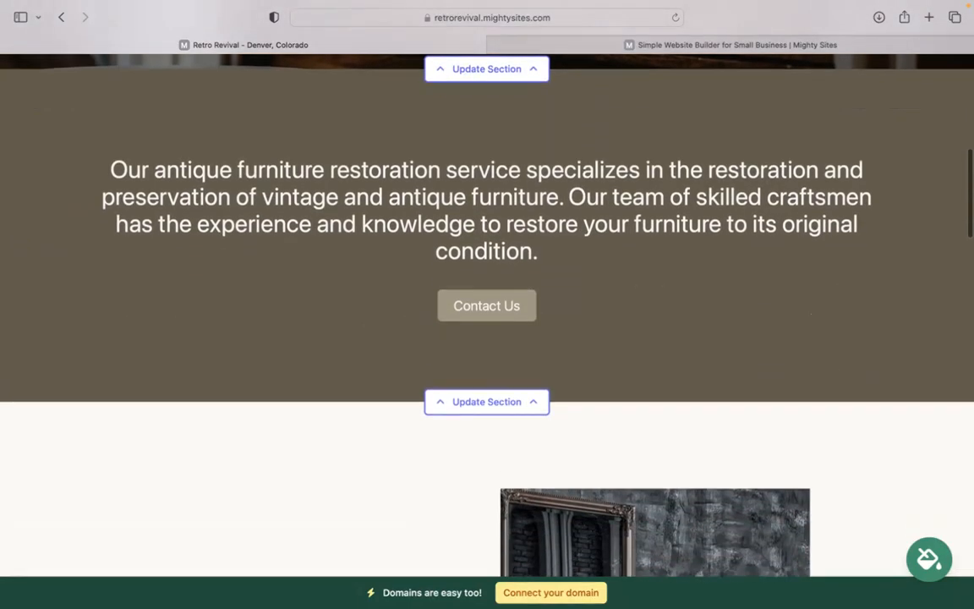
Replace the olive colour theme with the brown-and-pink swatch and save it.
{"action": "scroll", "coordinate": [487, 315], "scroll_direction": "up", "scroll_amount": 2}
{"action": "scroll", "coordinate": [487, 304], "scroll_direction": "up", "scroll_amount": 2}
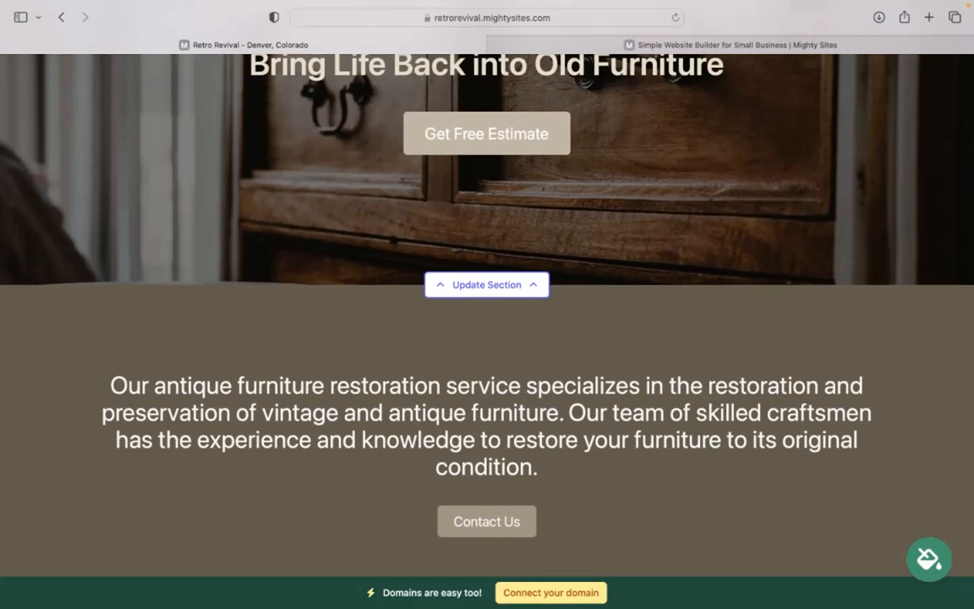
{"action": "left_click", "coordinate": [927, 559]}
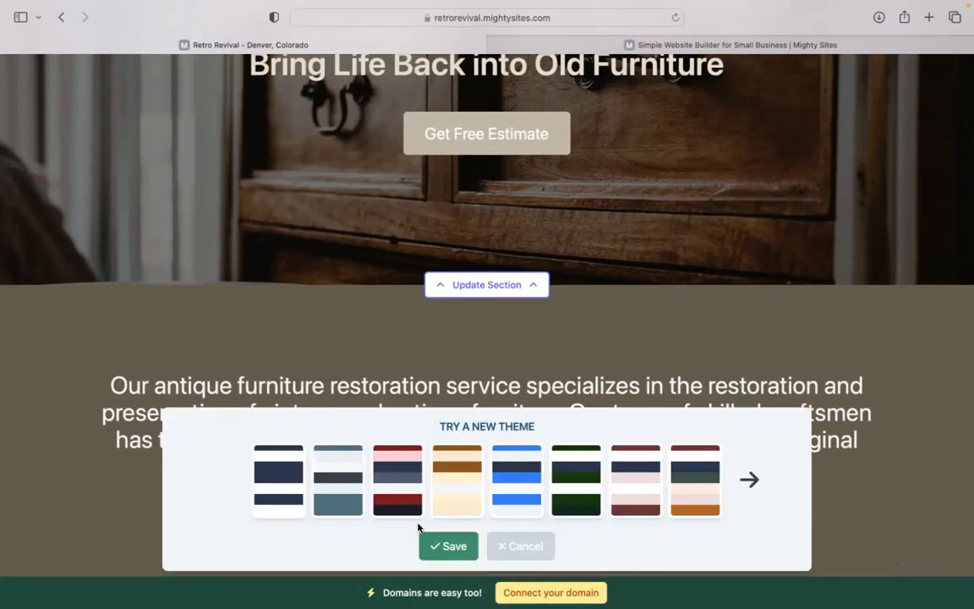
{"action": "left_click", "coordinate": [436, 497]}
{"action": "left_click", "coordinate": [769, 467]}
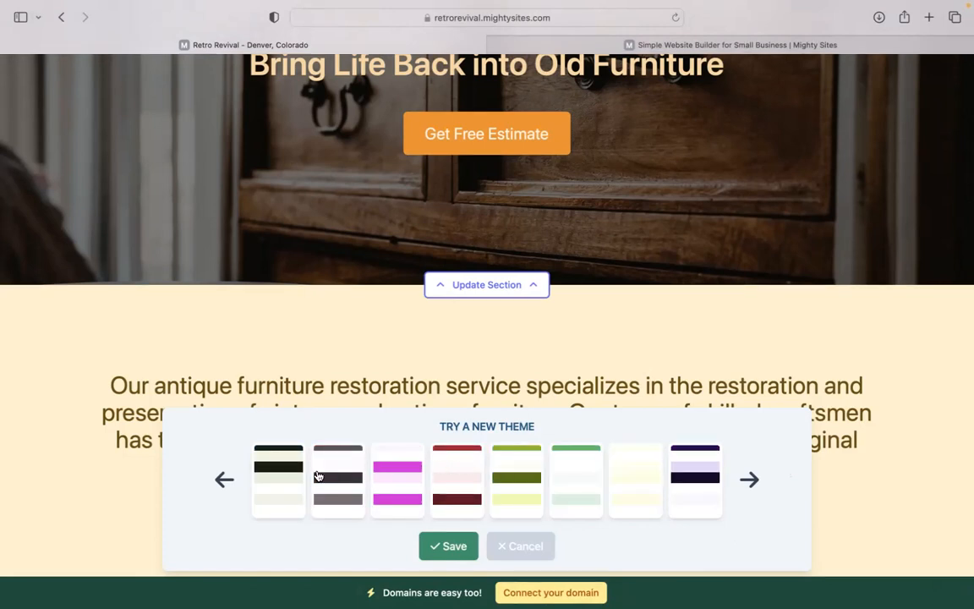
{"action": "left_click", "coordinate": [749, 500]}
{"action": "left_click", "coordinate": [350, 475]}
{"action": "left_click", "coordinate": [461, 548]}
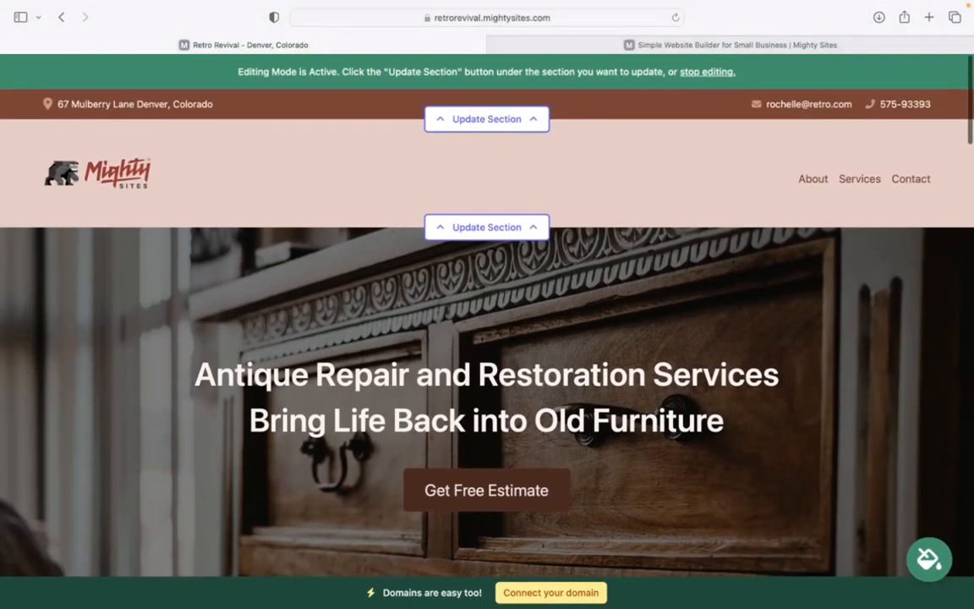
Open the hero editor and check the Get Free Estimate button links to the Home Lead Form.
{"action": "scroll", "coordinate": [487, 305], "scroll_direction": "down", "scroll_amount": 5}
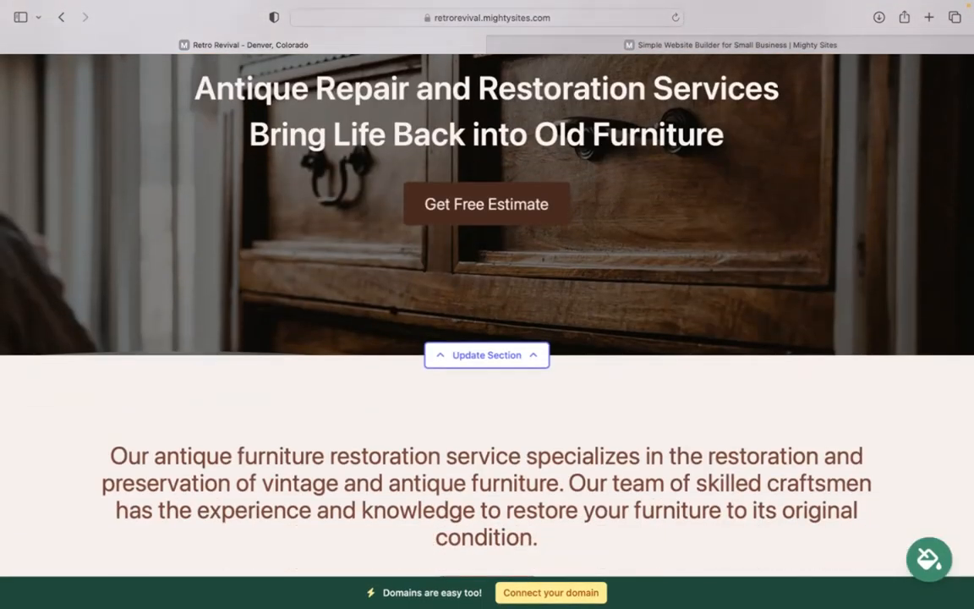
{"action": "left_click", "coordinate": [502, 354]}
{"action": "scroll", "coordinate": [501, 355], "scroll_direction": "down", "scroll_amount": 2}
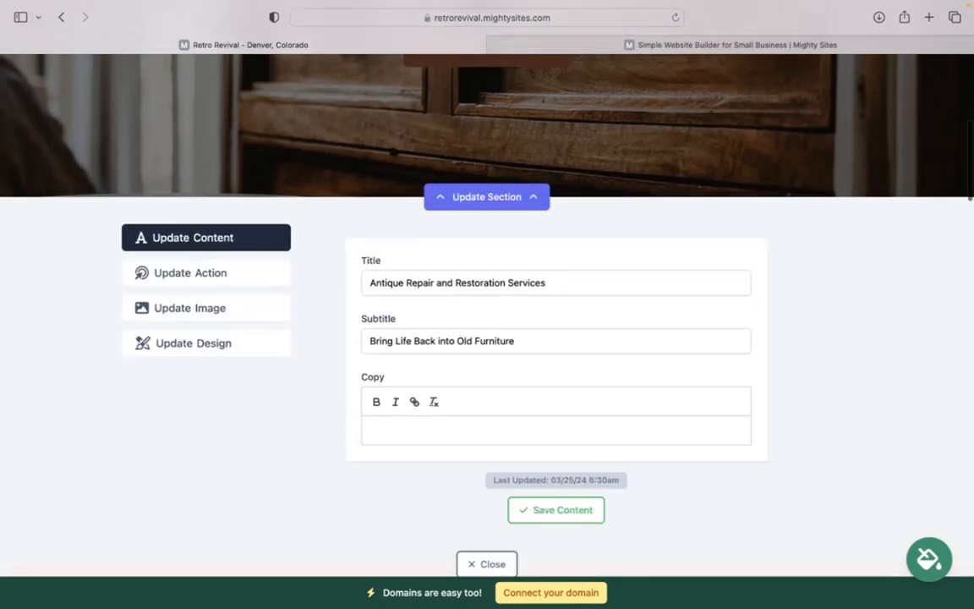
{"action": "left_click", "coordinate": [216, 298]}
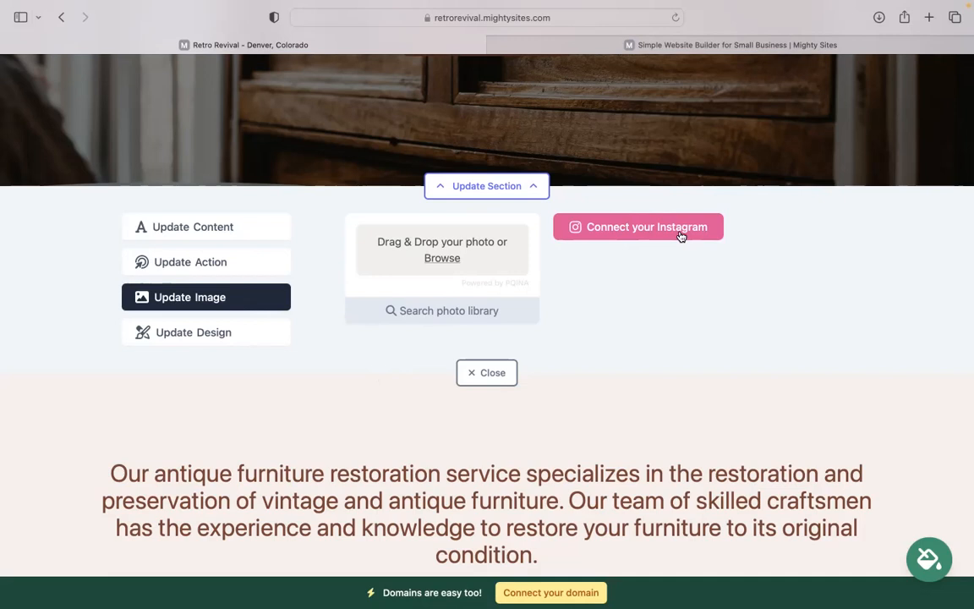
{"action": "left_click", "coordinate": [259, 264]}
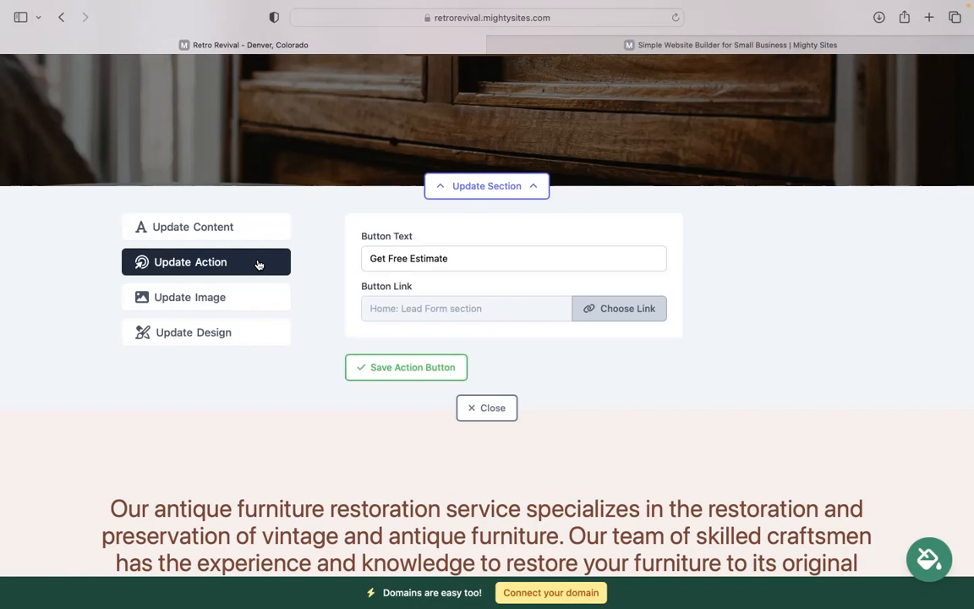
{"action": "scroll", "coordinate": [474, 212], "scroll_direction": "up", "scroll_amount": 3}
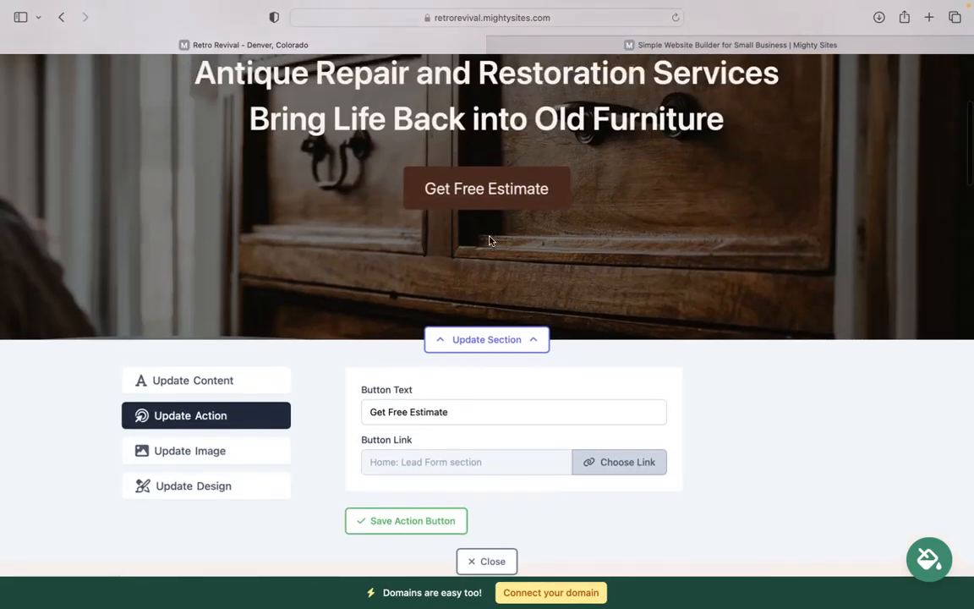
{"action": "left_click_drag", "start_coordinate": [484, 415], "coordinate": [289, 419]}
{"action": "left_click", "coordinate": [641, 465]}
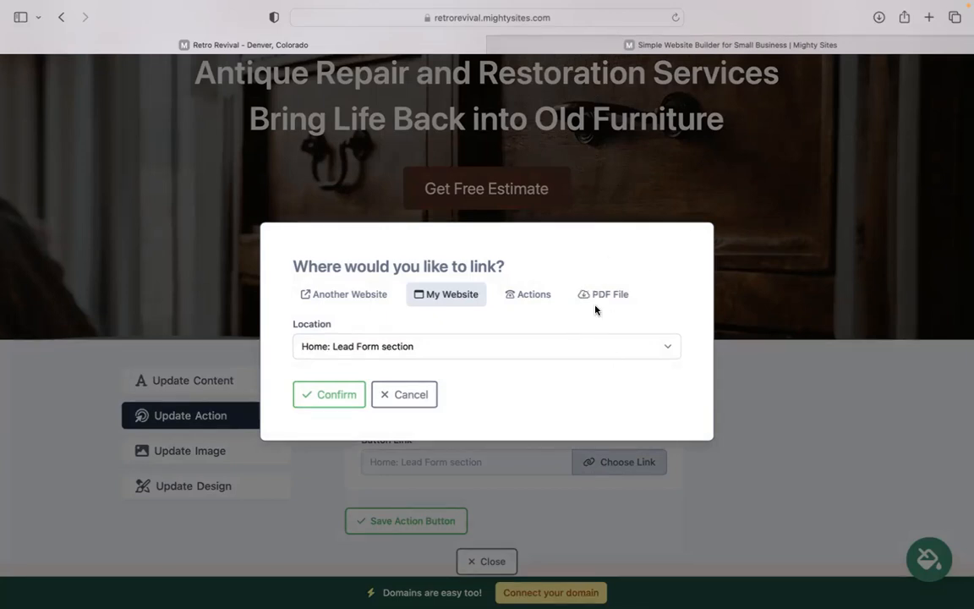
{"action": "left_click", "coordinate": [405, 394]}
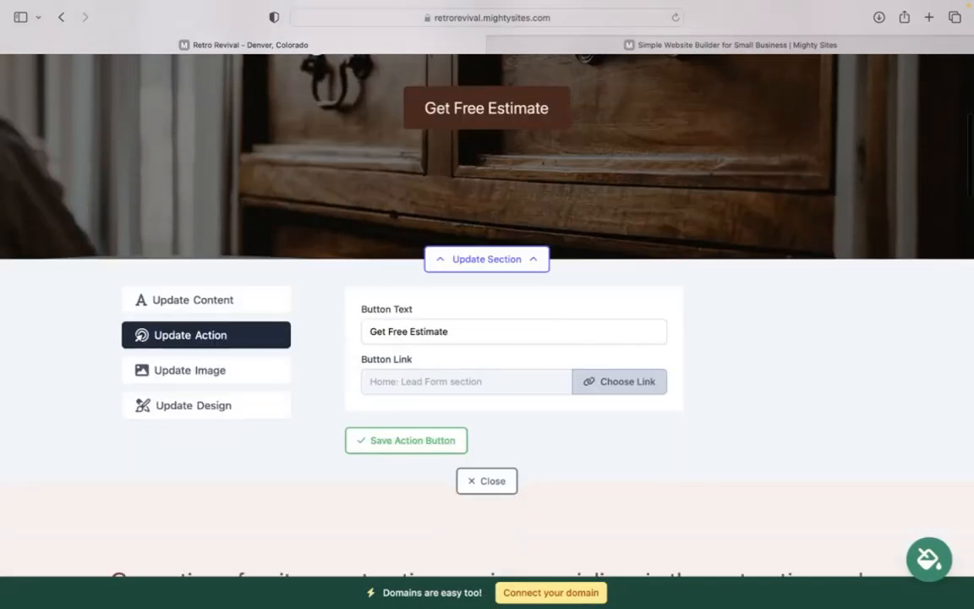
Close the hero editor, scroll down to the Get In Touch form and back to Services.
{"action": "left_click", "coordinate": [505, 349]}
{"action": "scroll", "coordinate": [508, 355], "scroll_direction": "down", "scroll_amount": 15}
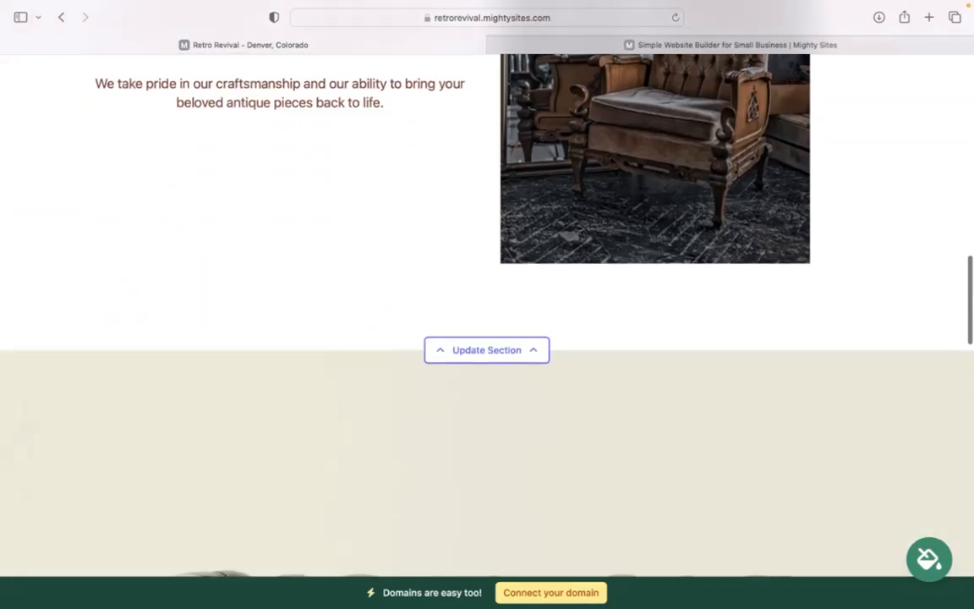
{"action": "scroll", "coordinate": [488, 313], "scroll_direction": "down", "scroll_amount": 15}
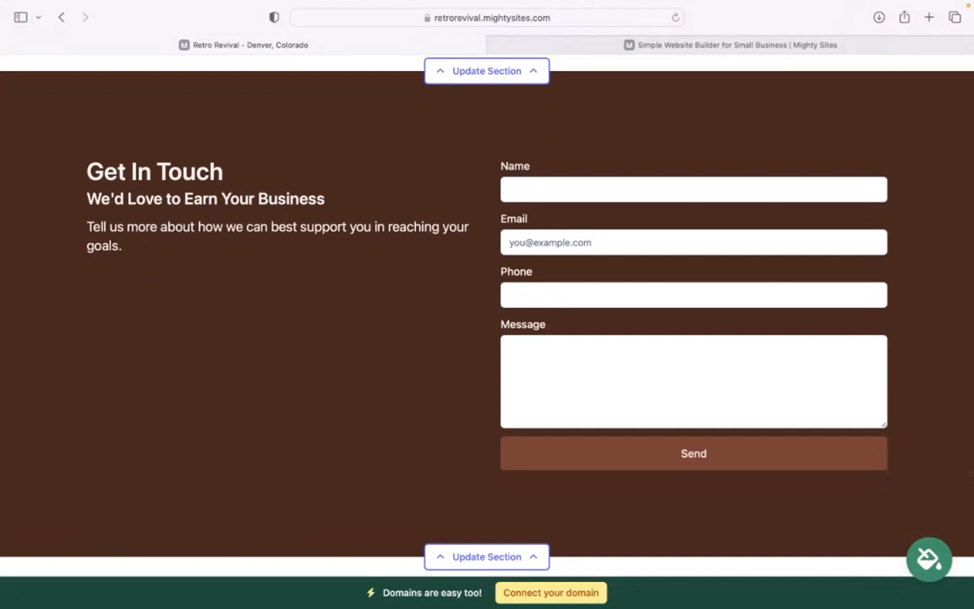
{"action": "scroll", "coordinate": [487, 313], "scroll_direction": "up", "scroll_amount": 10}
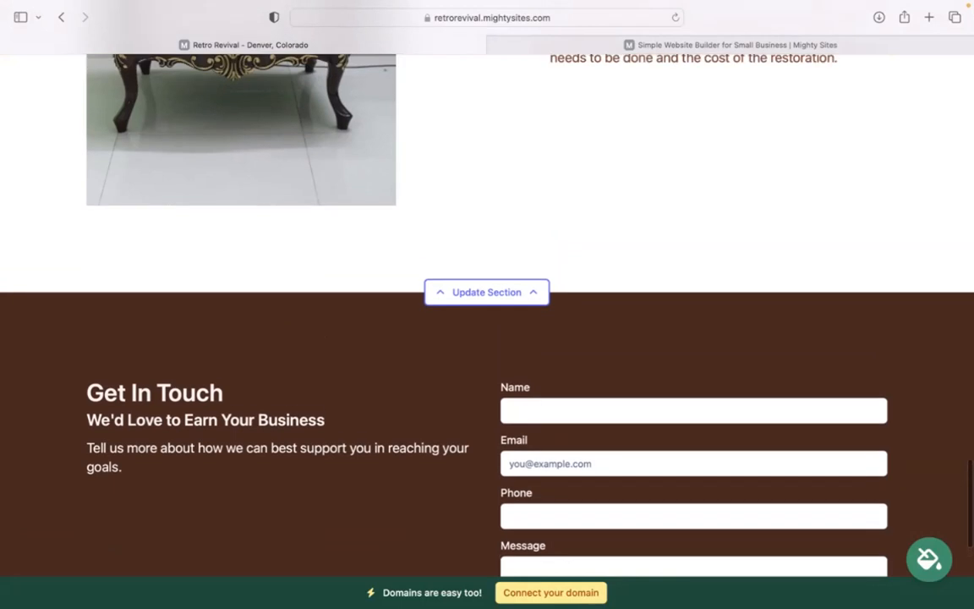
{"action": "scroll", "coordinate": [483, 374], "scroll_direction": "up", "scroll_amount": 5}
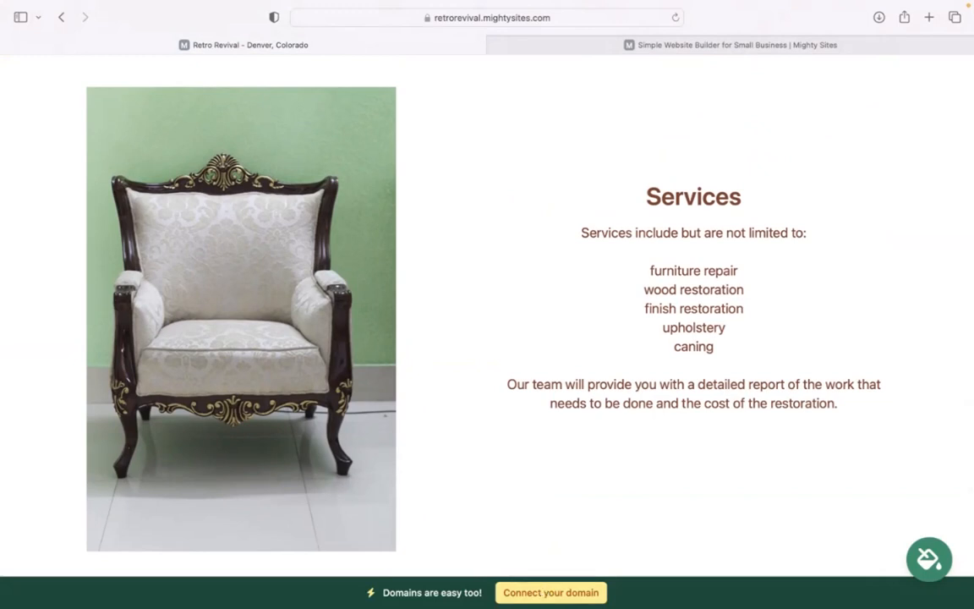
{"action": "scroll", "coordinate": [488, 305], "scroll_direction": "up", "scroll_amount": 8}
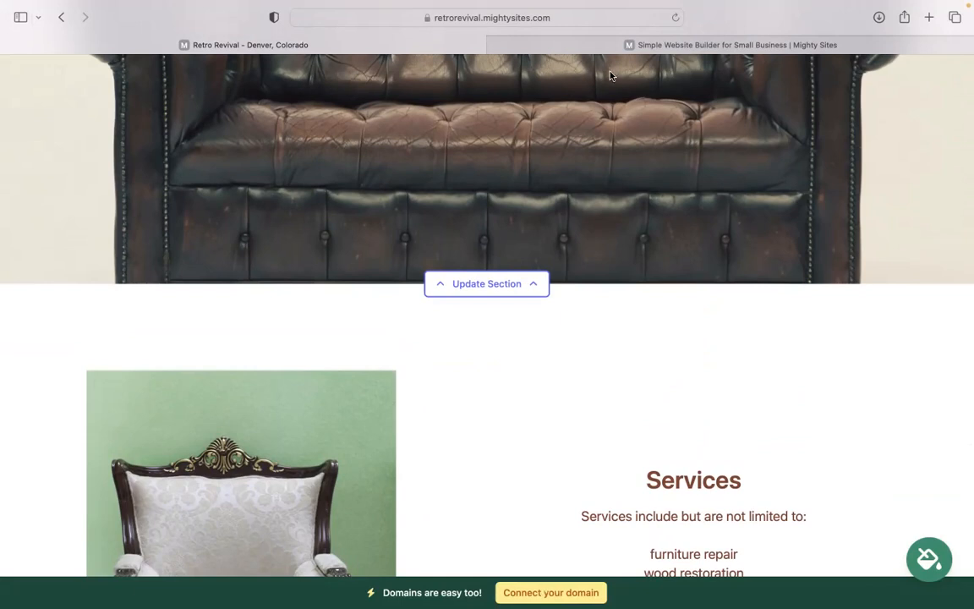
{"action": "left_click", "coordinate": [698, 7]}
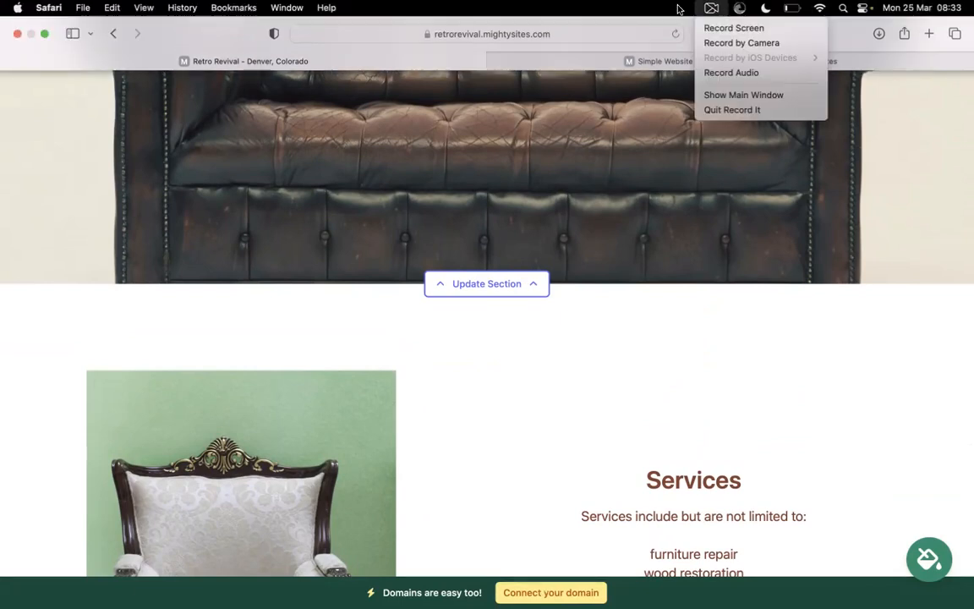